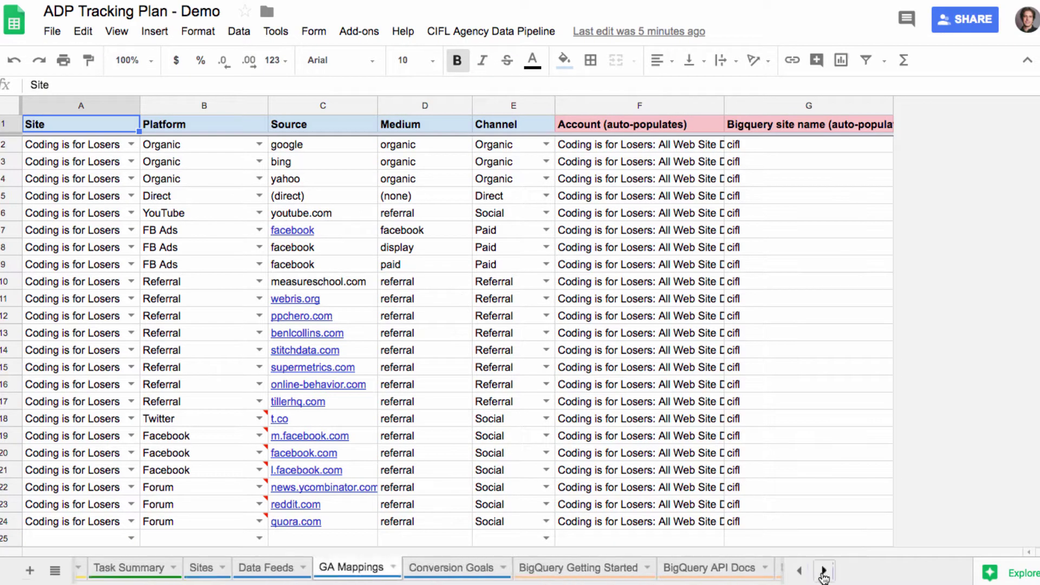
pyautogui.click(824, 572)
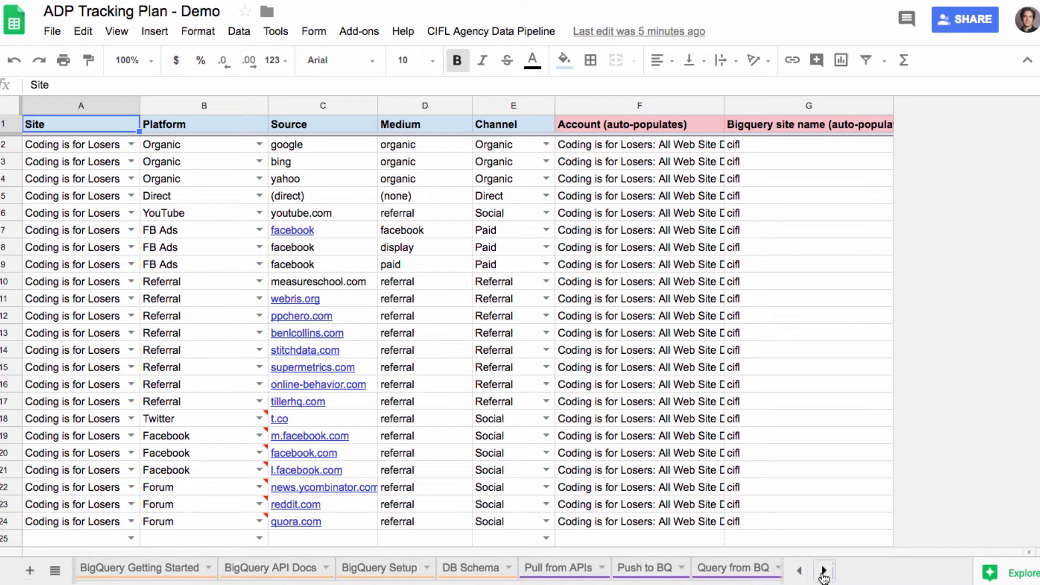
# - Glance at the Pull from APIs sheet, then return to the Data Feeds sheet
pyautogui.click(566, 569)
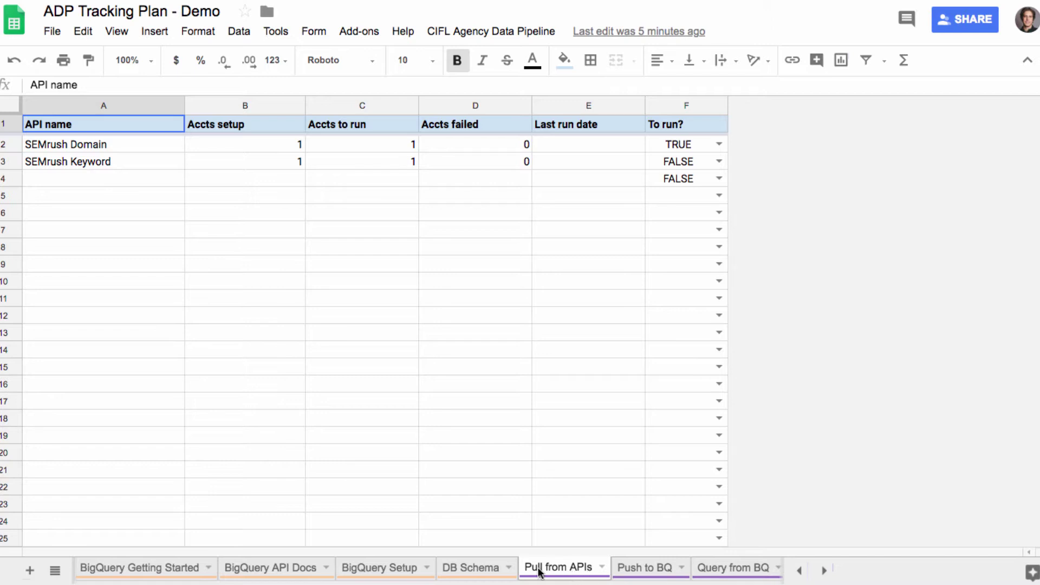
pyautogui.click(795, 575)
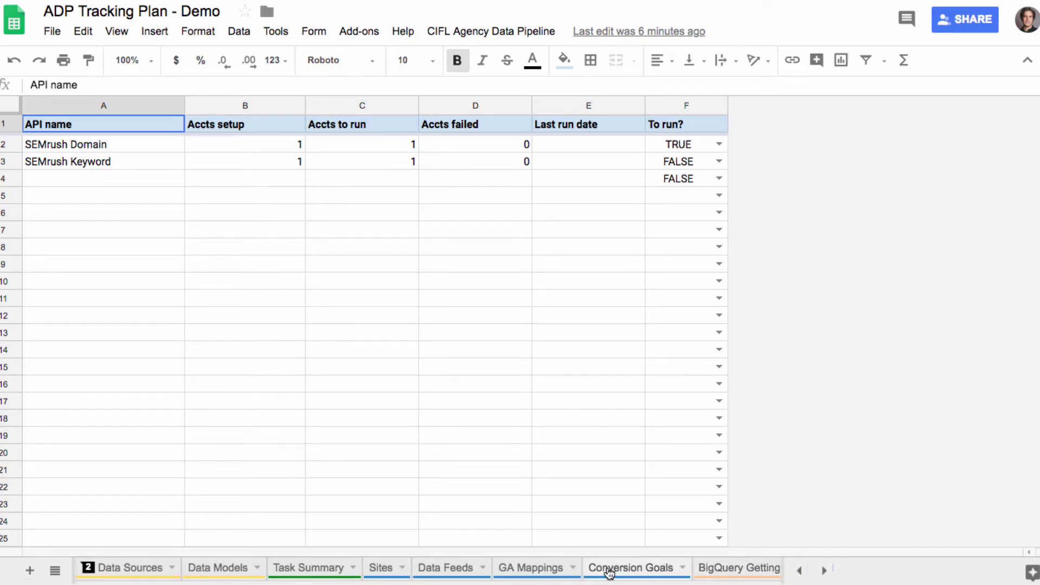
pyautogui.click(455, 569)
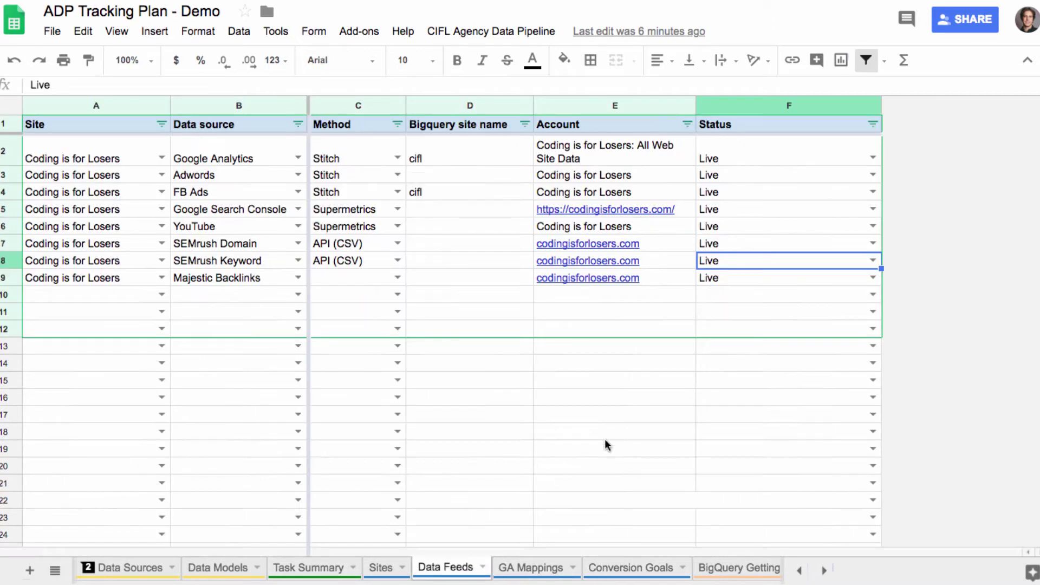
# - Set Majestic Backlinks' method in cell C9 to API (JSON)
pyautogui.press('Left')
pyautogui.press('Left')
pyautogui.press('Left')
pyautogui.press('Down')
pyautogui.press('Return')
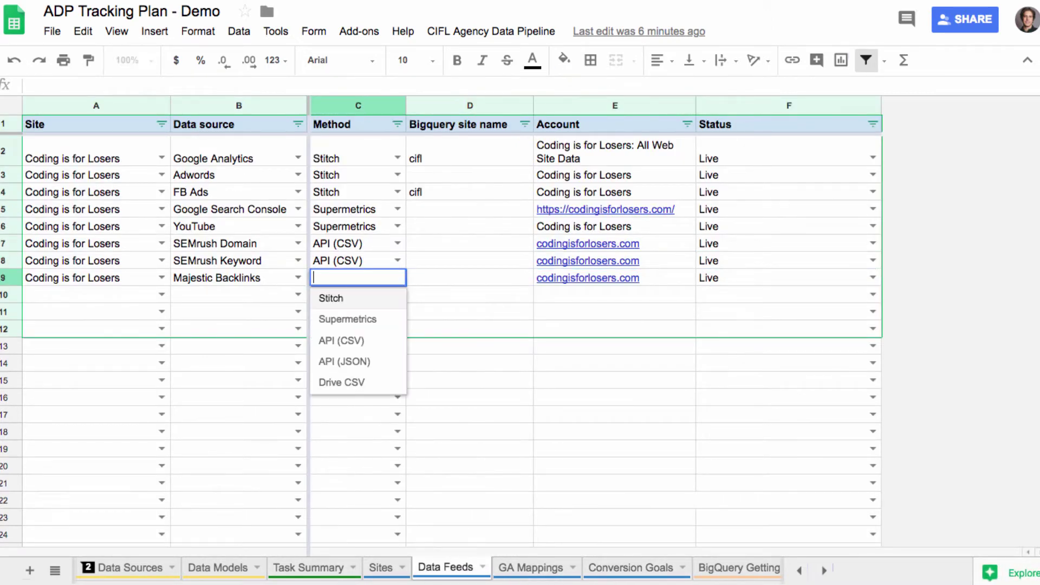
pyautogui.press('Down')
pyautogui.press('Down')
pyautogui.press('Down')
pyautogui.press('Up')
pyautogui.press('Return')
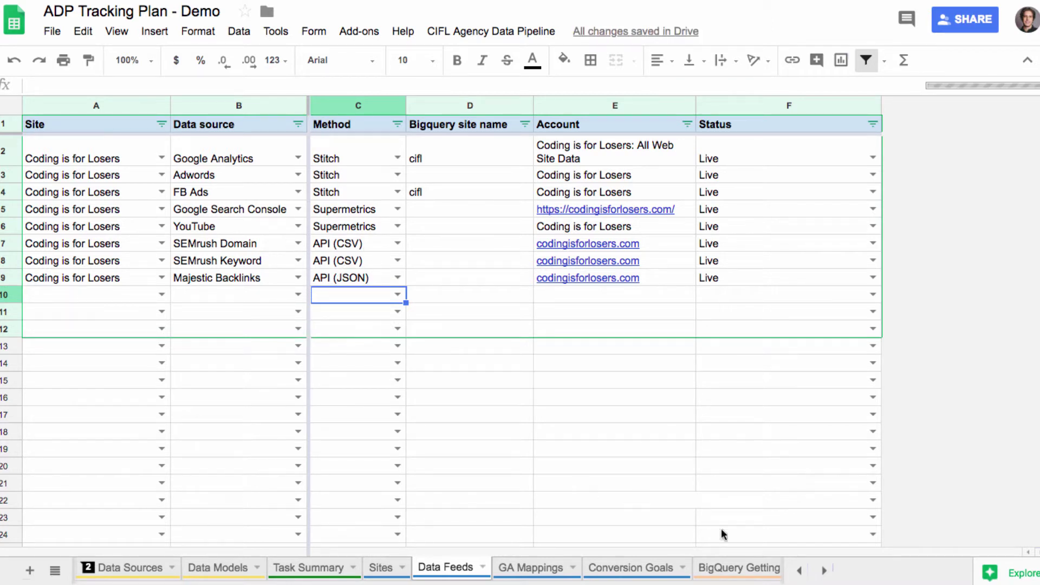
# - Check that Majestic Backlinks now appears on Pull from APIs, then view Push to BQ
pyautogui.click(823, 571)
pyautogui.click(581, 568)
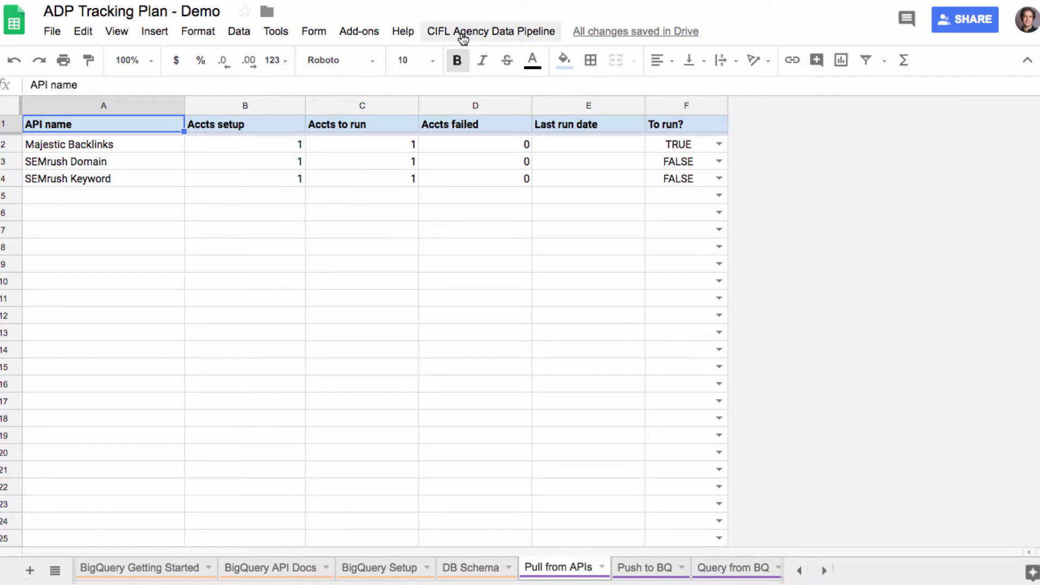
pyautogui.click(660, 568)
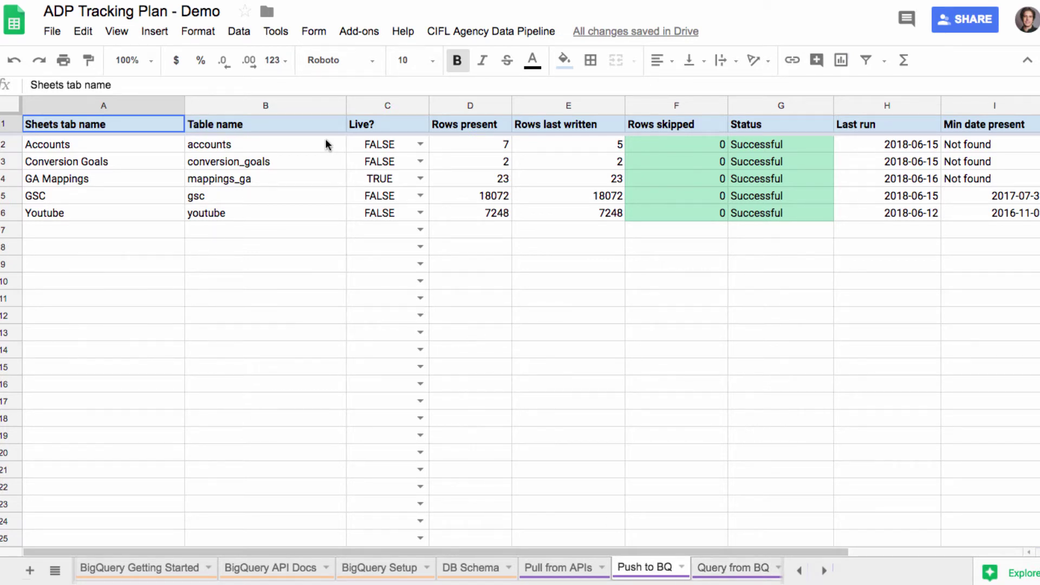
# - Scroll through BigQuery Setup, then inspect the platform_index query and tab name on Query from BQ
pyautogui.click(402, 568)
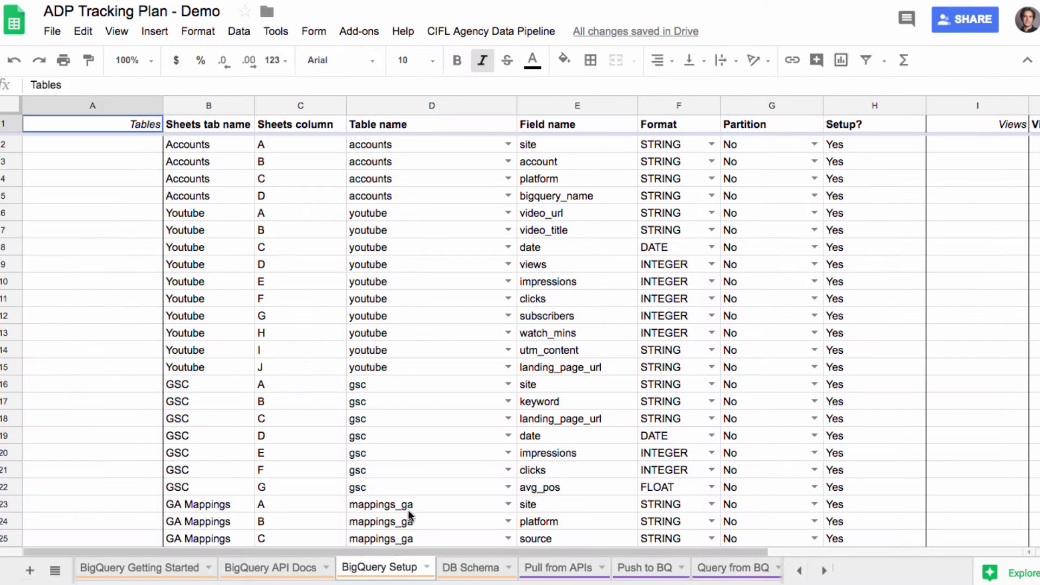
pyautogui.scroll(-5, 457, 417)
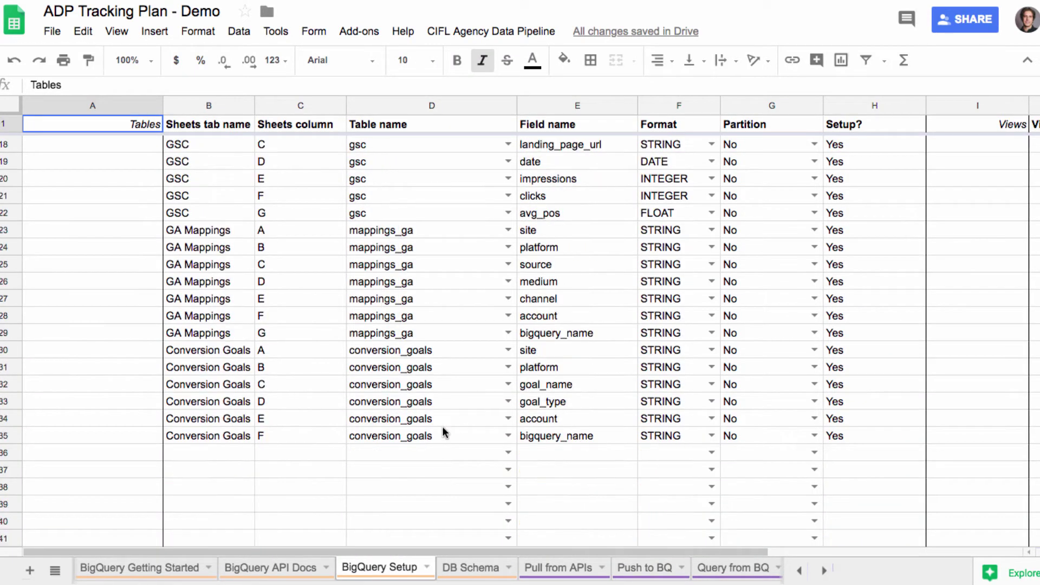
pyautogui.click(728, 567)
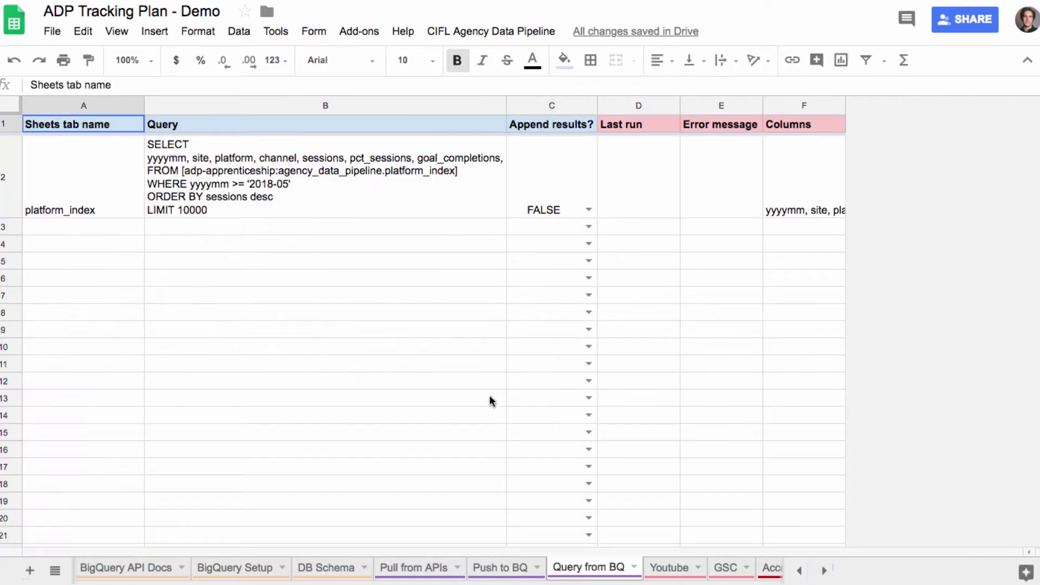
pyautogui.click(307, 206)
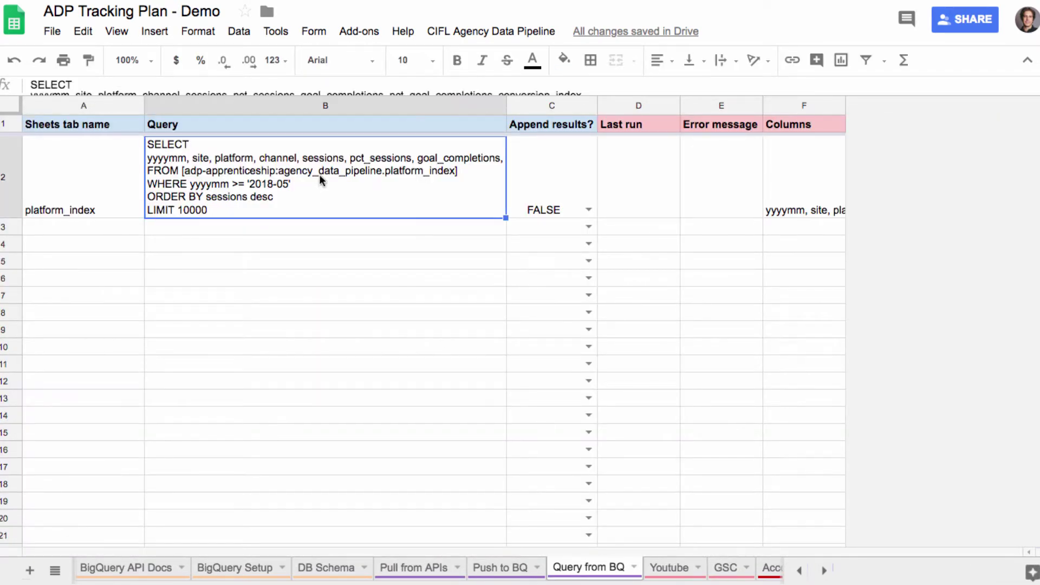
pyautogui.click(93, 186)
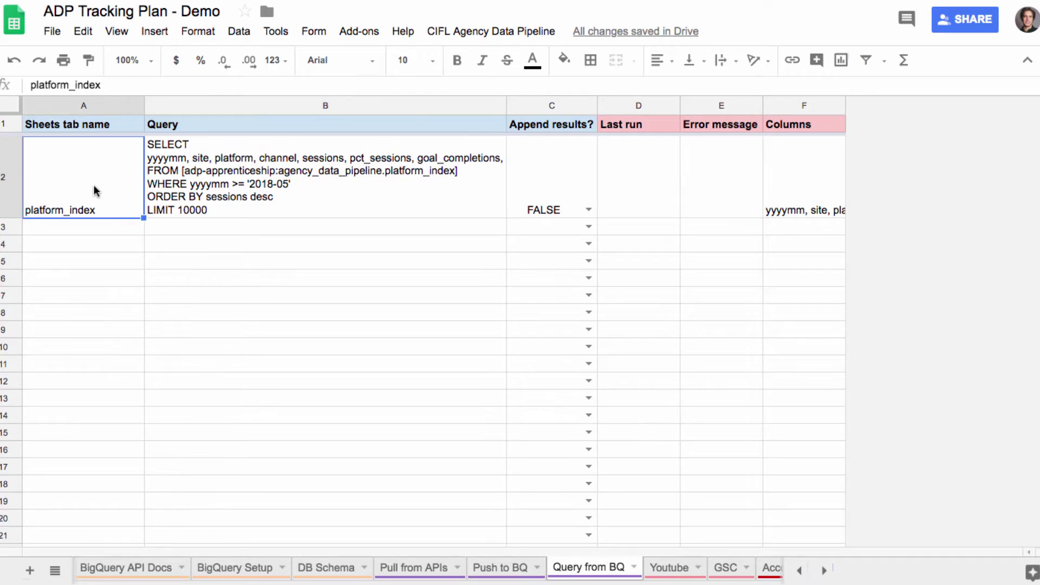
# - Show the CIFL Agency Data Pipeline add-on menu and dismiss it without running anything
pyautogui.click(517, 31)
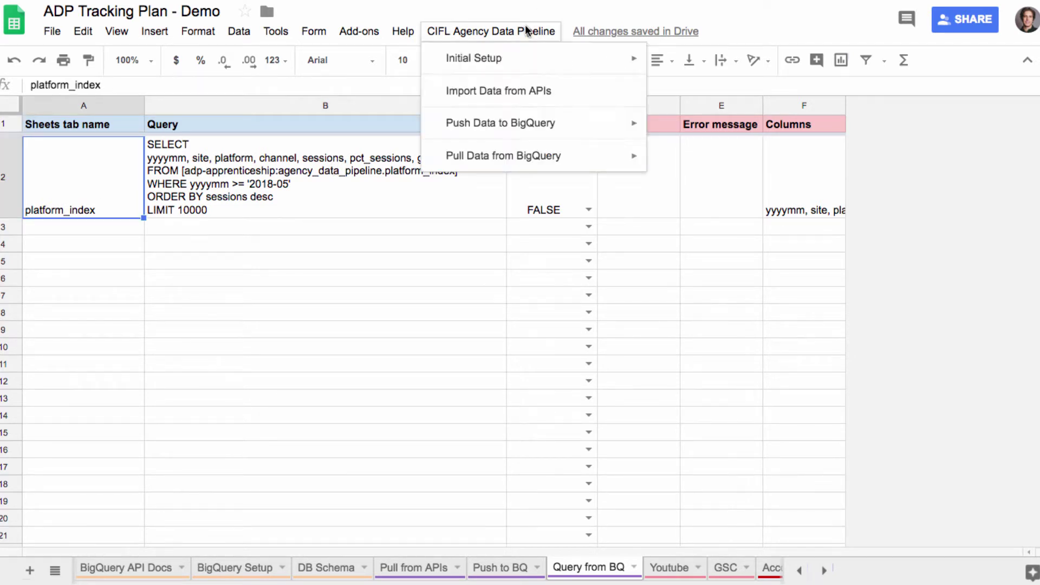
pyautogui.moveTo(587, 155)
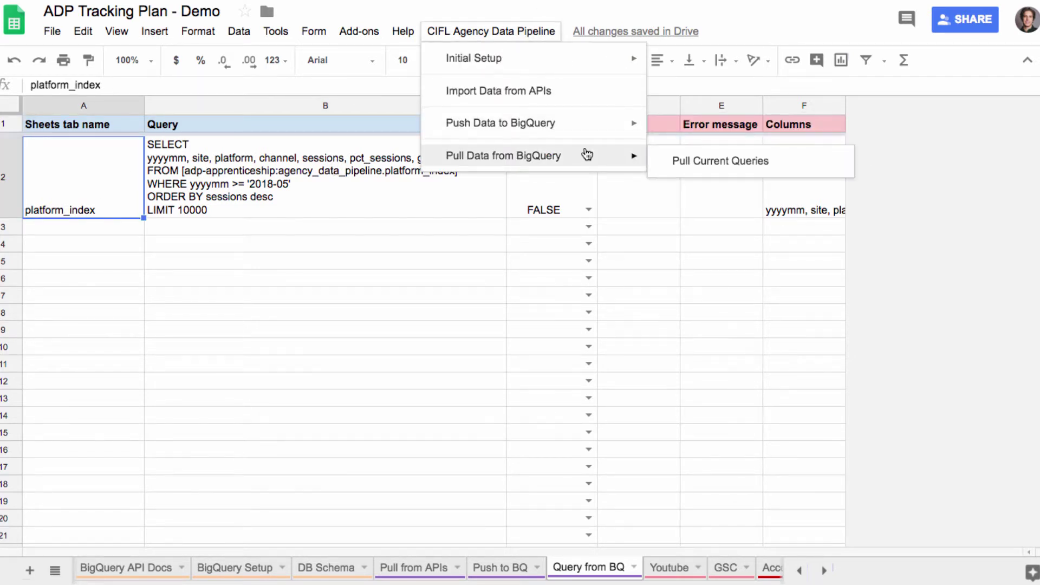
pyautogui.click(486, 228)
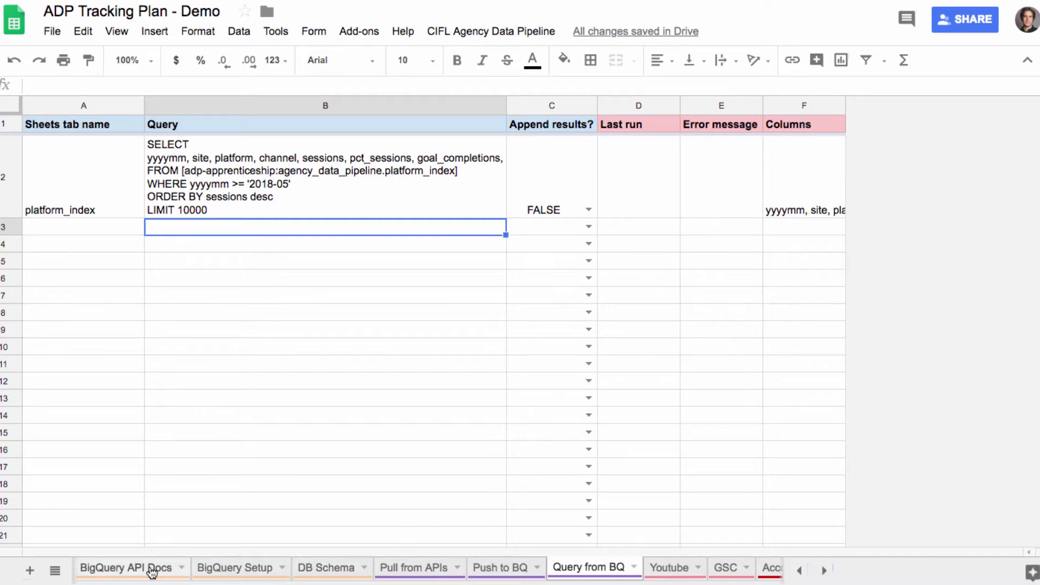
# - Scroll through the BigQuery Getting Started sheet and back to its top
pyautogui.click(798, 570)
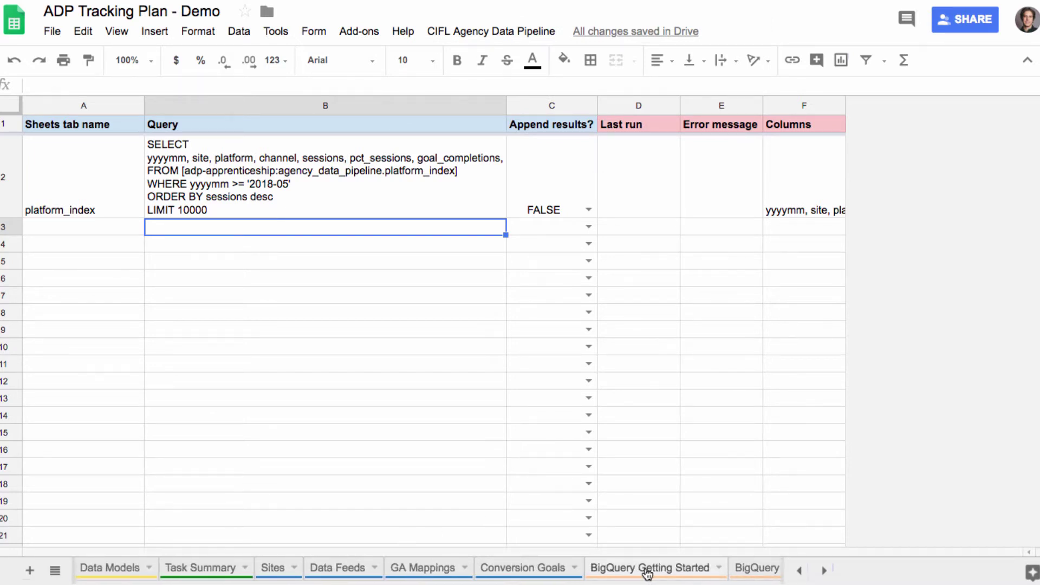
pyautogui.click(646, 569)
pyautogui.scroll(-6, 317, 453)
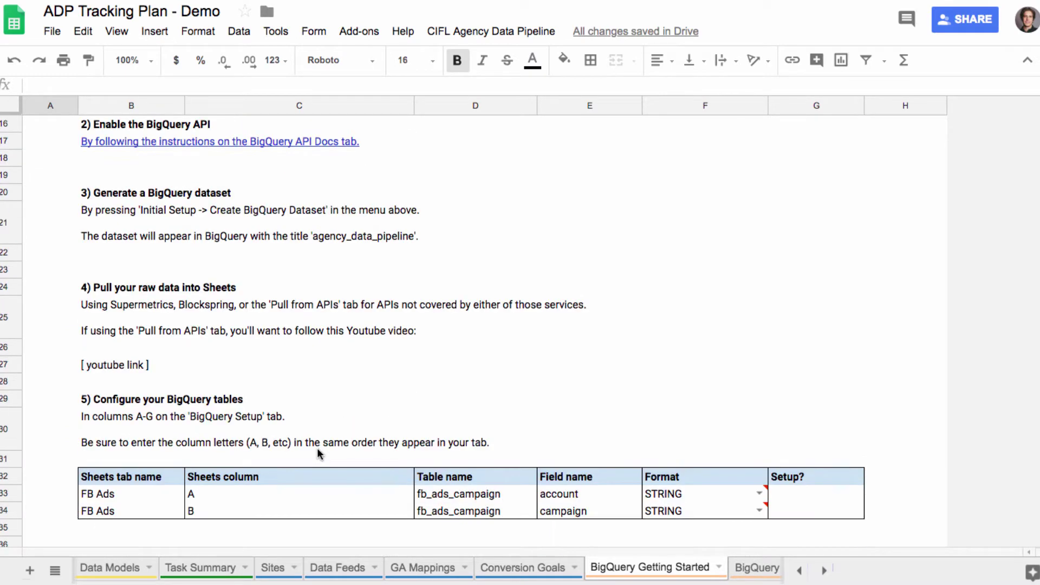
pyautogui.scroll(6, 317, 448)
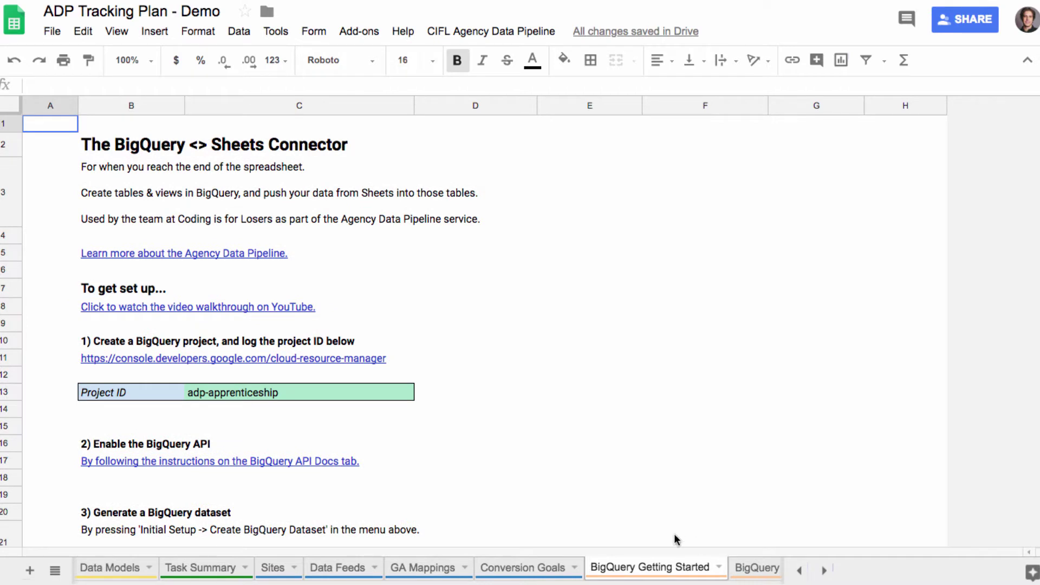
# - View Pull from APIs, then the Youtube sheet of daily views, subscribers and watch time
pyautogui.click(823, 572)
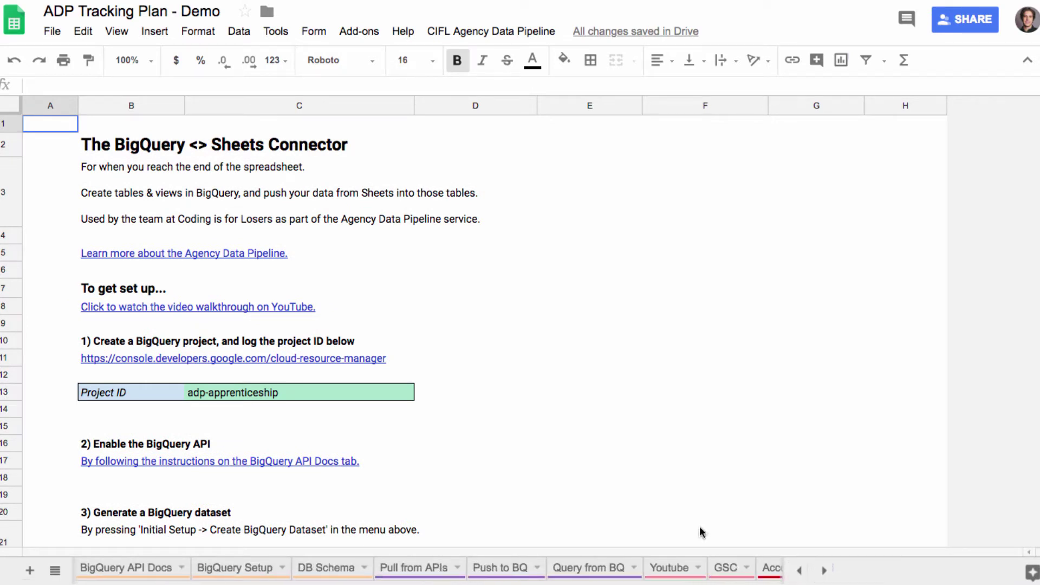
pyautogui.click(419, 571)
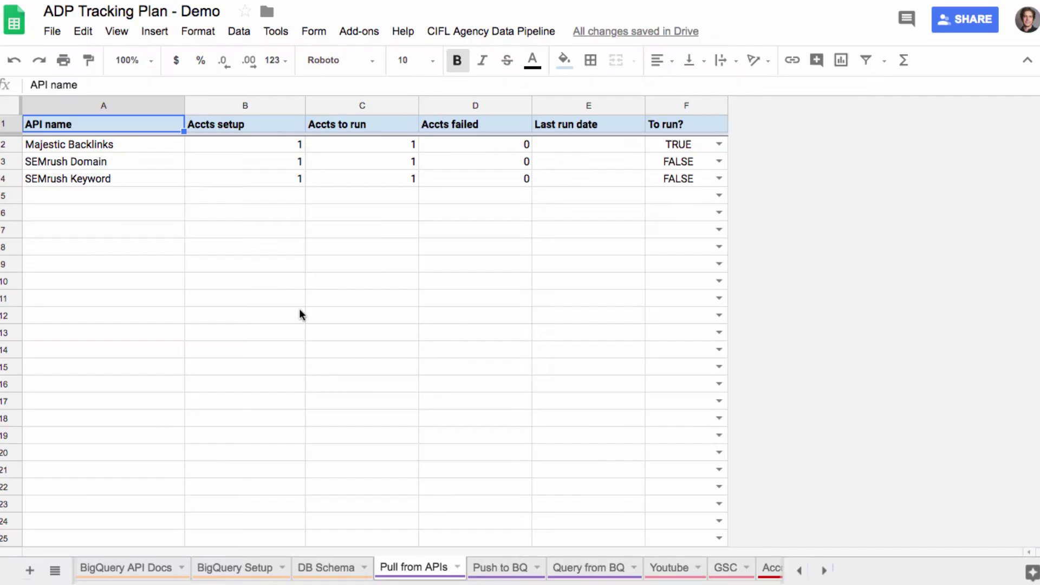
pyautogui.click(676, 569)
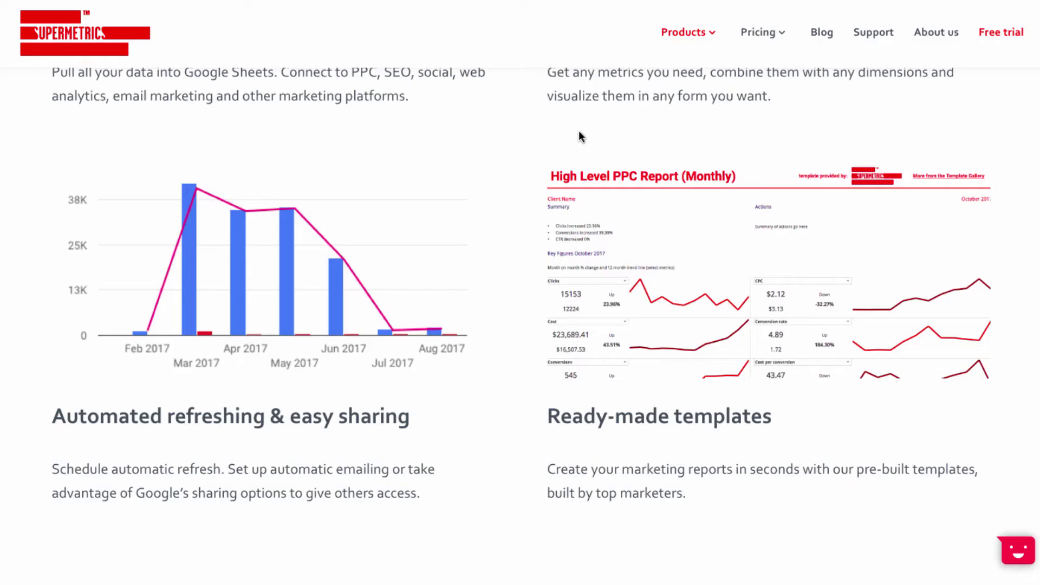
pyautogui.scroll(5, 578, 130)
pyautogui.scroll(20, 579, 134)
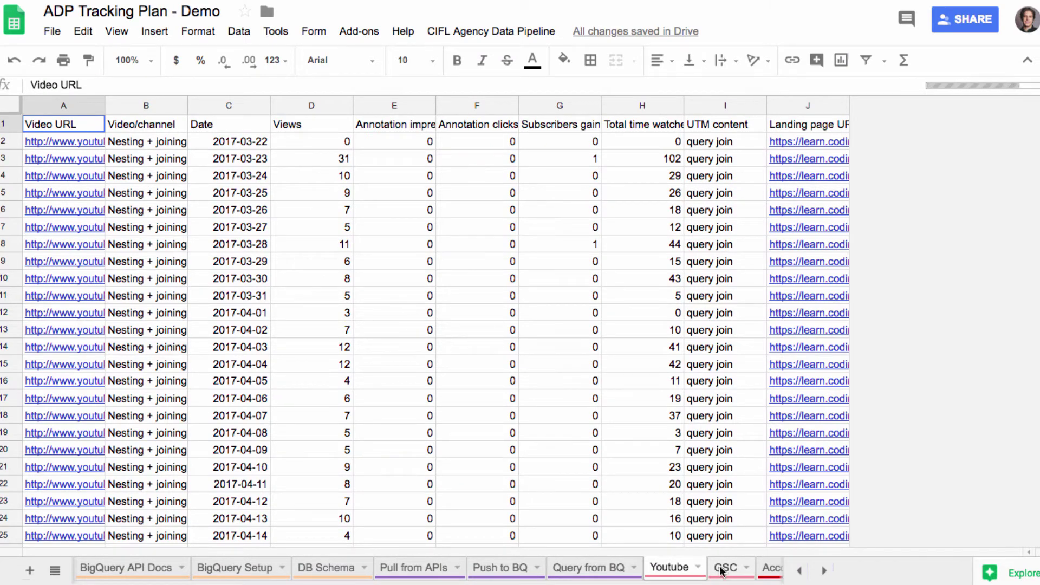
# - Switch to the GSC sheet to view search queries with impressions, clicks and average position
pyautogui.click(722, 569)
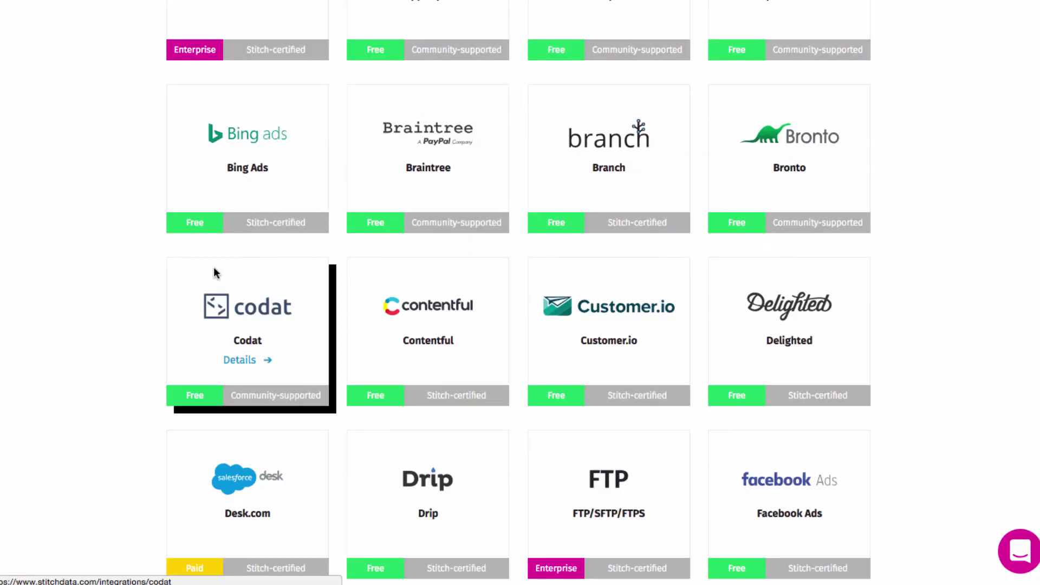
# - Scroll the Stitch integrations grid back up to the Sources header with AdRoll and AdWords
pyautogui.scroll(1, 86, 275)
pyautogui.scroll(3, 85, 275)
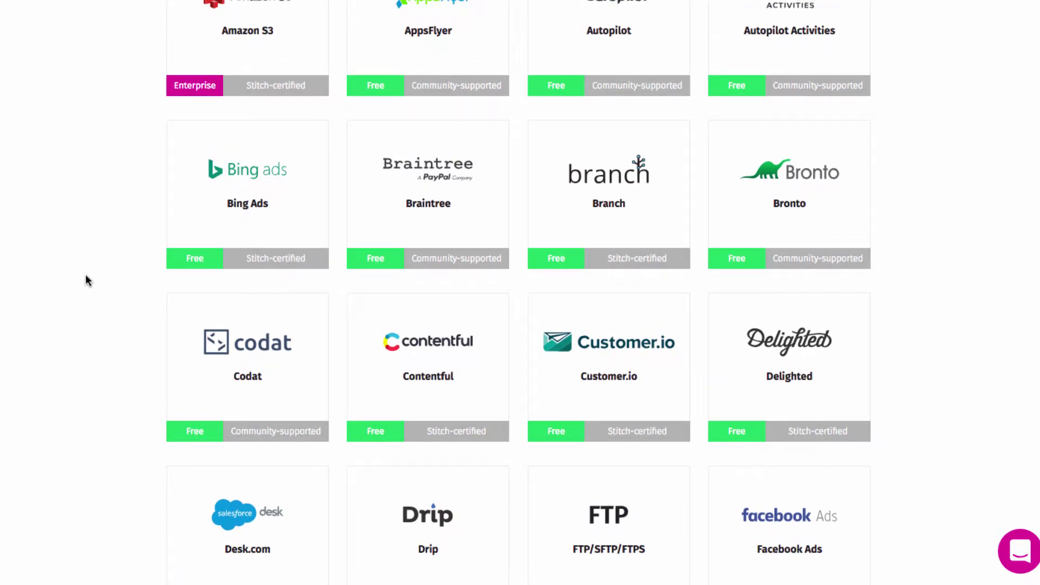
pyautogui.scroll(5, 86, 277)
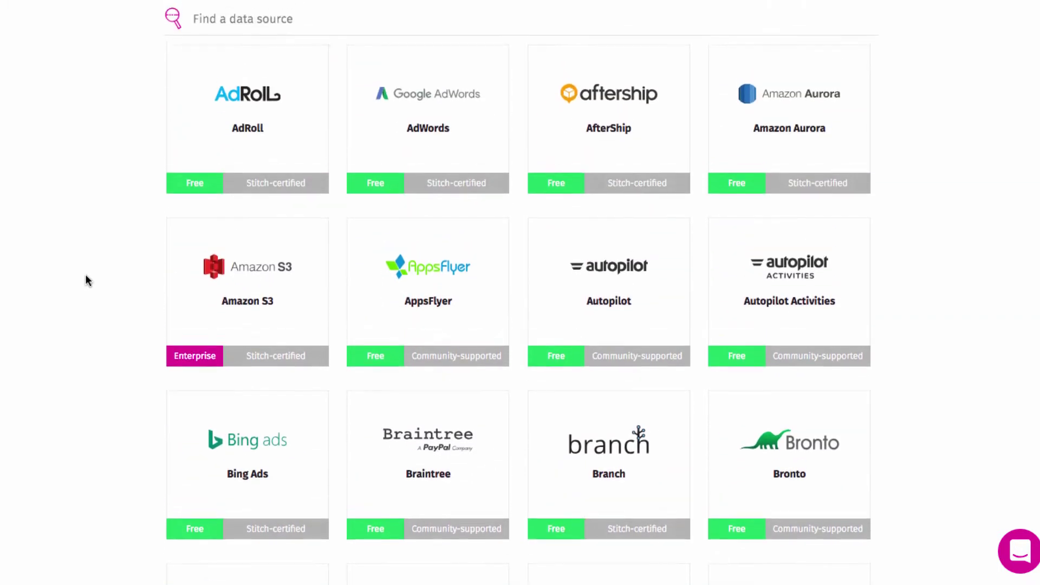
pyautogui.scroll(8, 86, 276)
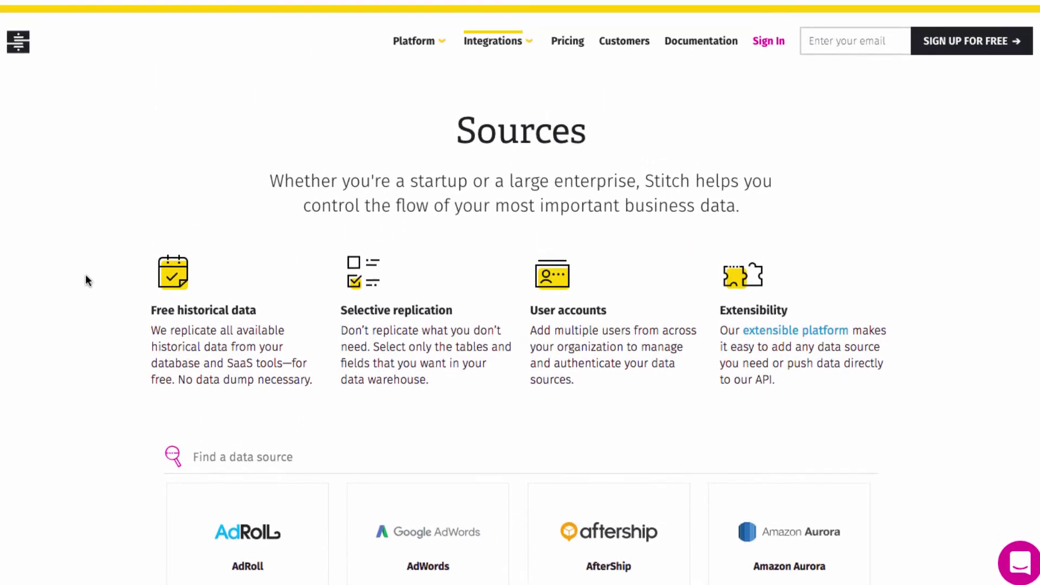
pyautogui.scroll(-1, 86, 279)
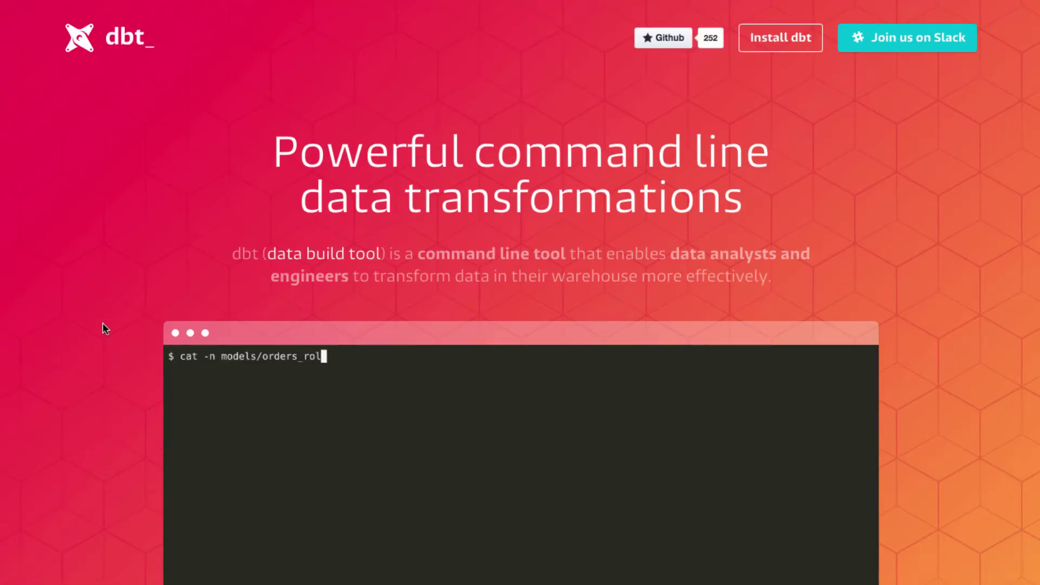
# - Scroll down the dbt homepage to watch its command-line data transformation demo
pyautogui.scroll(-1, 103, 324)
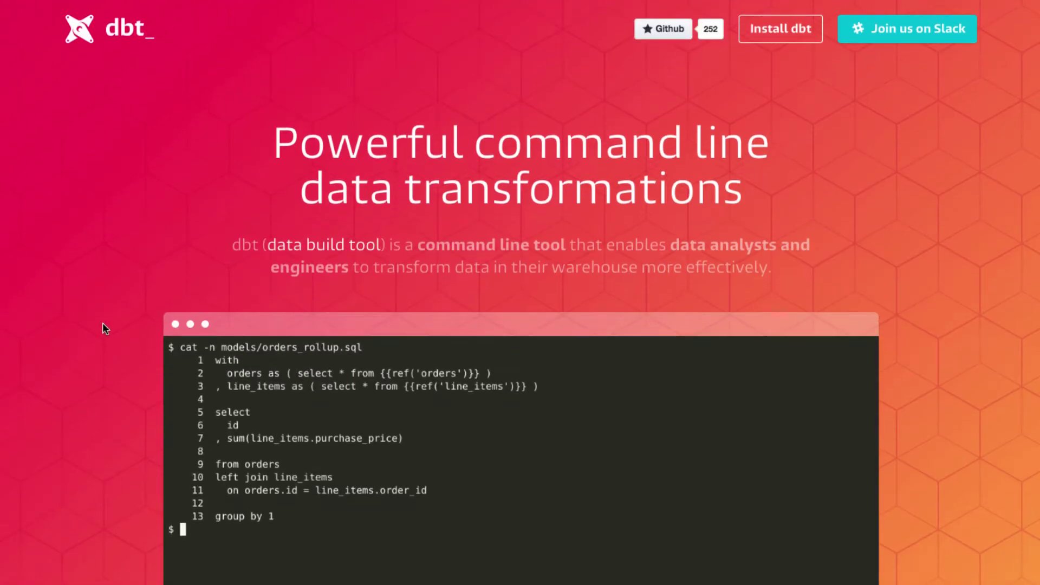
pyautogui.scroll(-1, 103, 324)
pyautogui.scroll(-1, 103, 323)
pyautogui.scroll(2, 120, 298)
pyautogui.scroll(-1, 124, 303)
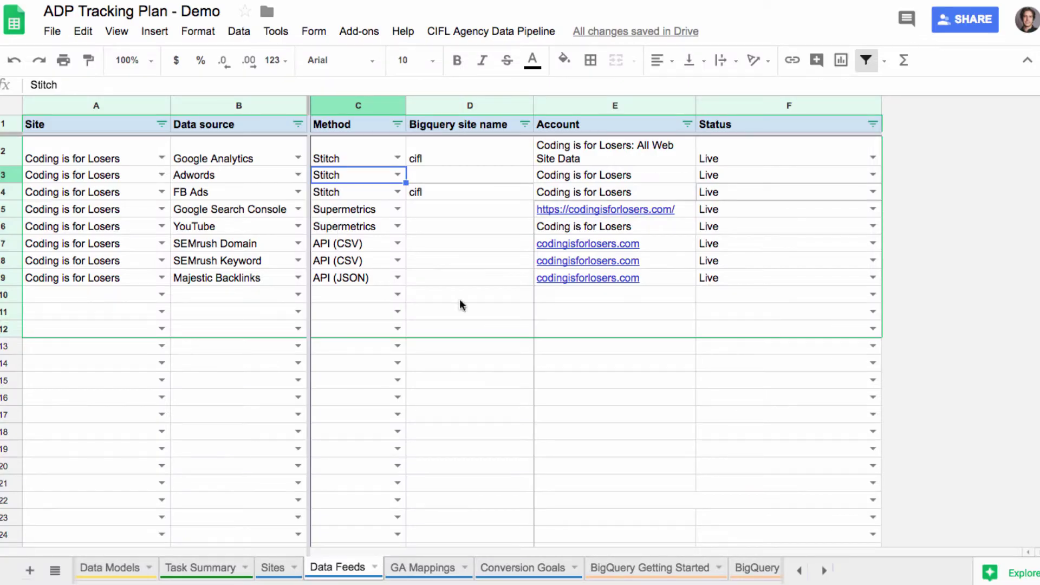
# - Briefly visit Questions to Explore, then scroll to the last tabs and open GSC
pyautogui.click(800, 570)
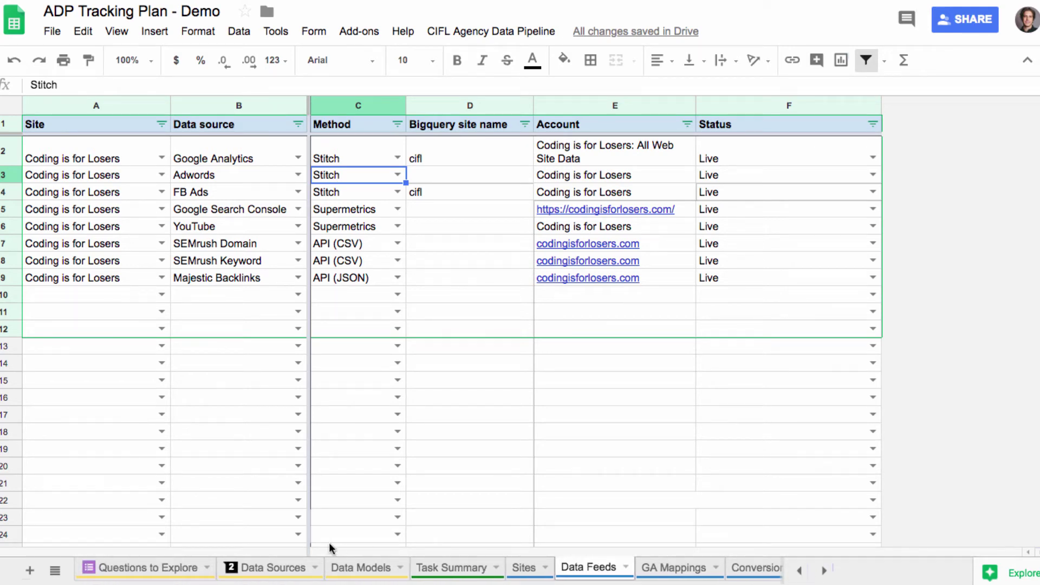
pyautogui.click(136, 569)
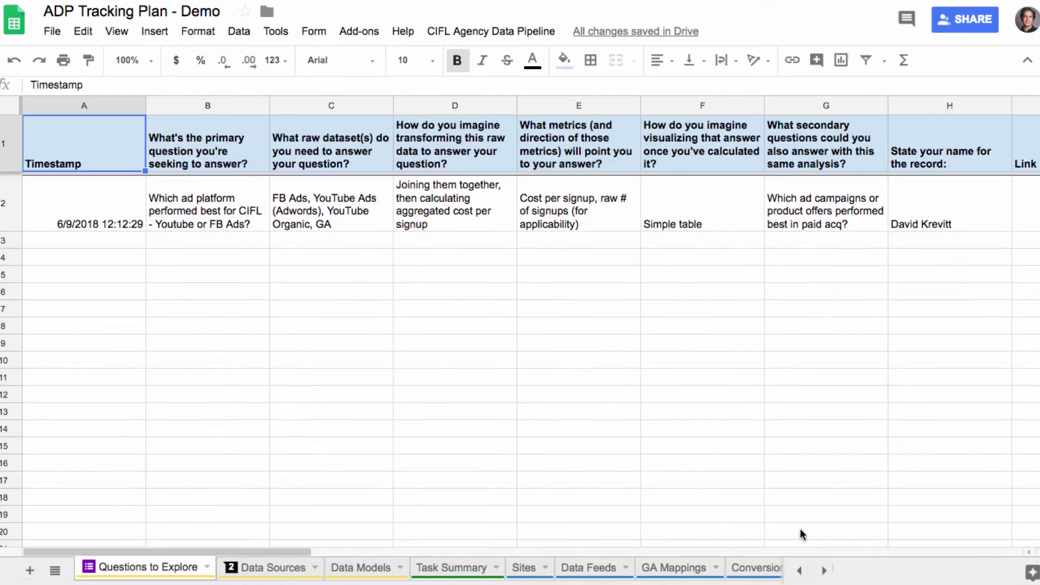
pyautogui.click(824, 571)
pyautogui.click(823, 572)
pyautogui.click(824, 571)
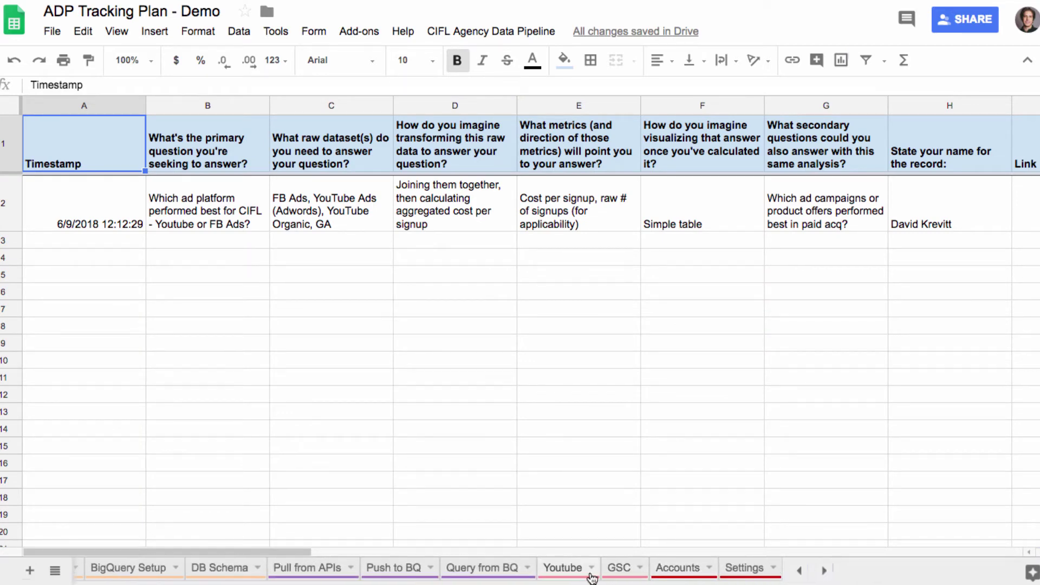
pyautogui.click(612, 569)
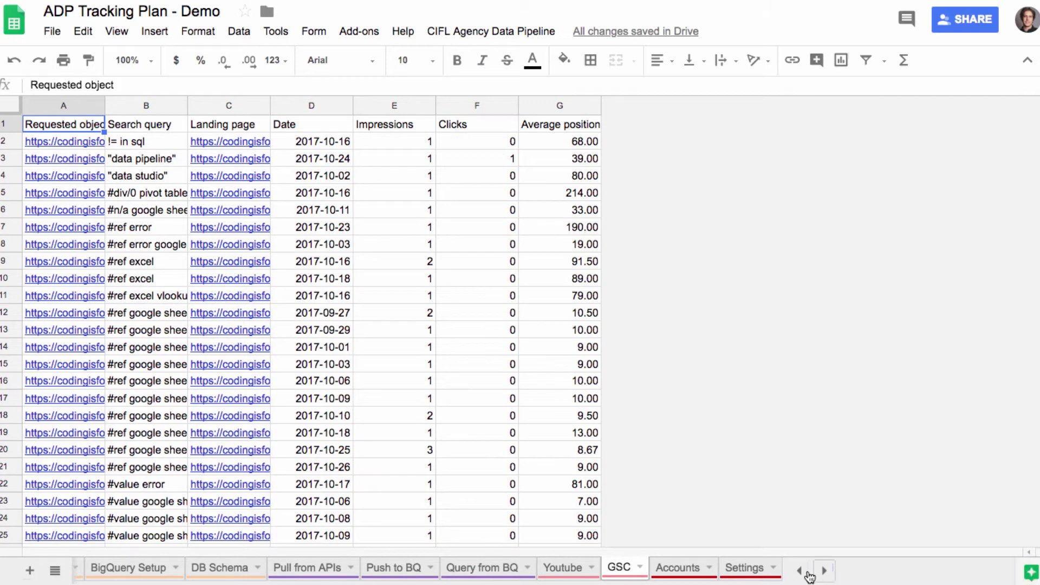
# - Scroll the tab bar back to the start and return to Questions to Explore
pyautogui.click(800, 570)
pyautogui.click(800, 570)
pyautogui.click(800, 570)
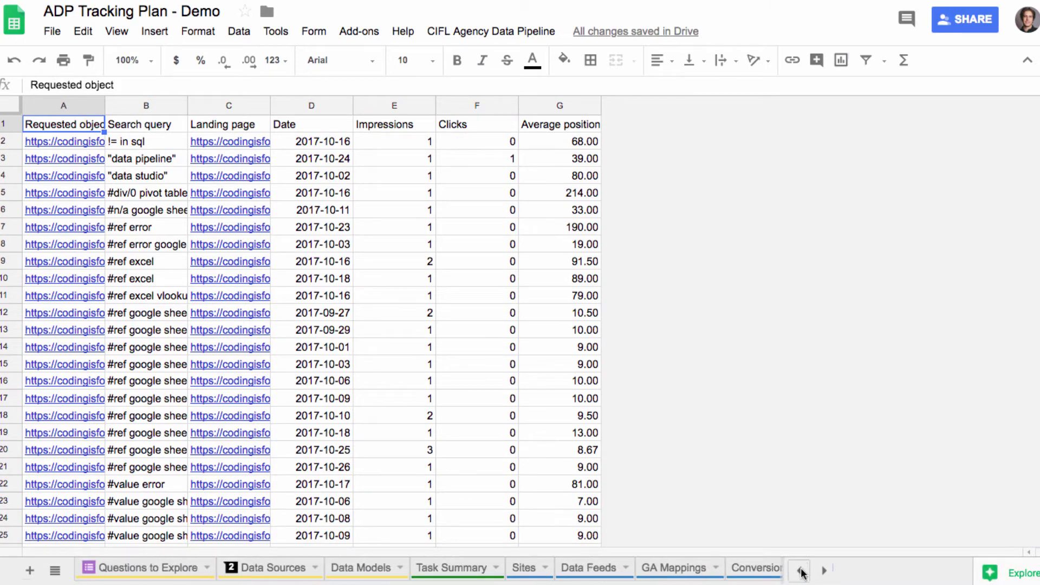
pyautogui.click(142, 567)
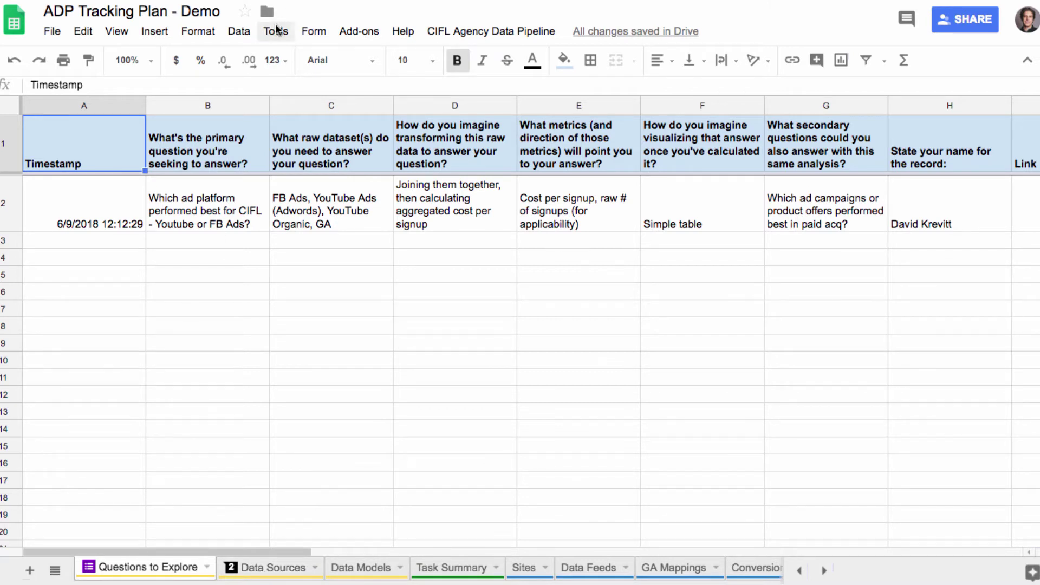
pyautogui.click(321, 32)
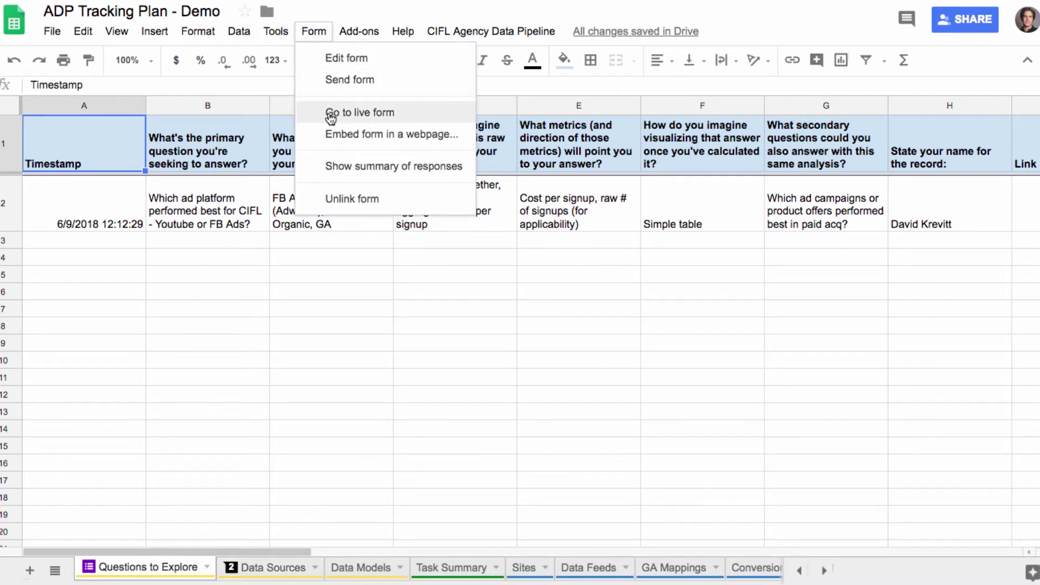
pyautogui.click(190, 214)
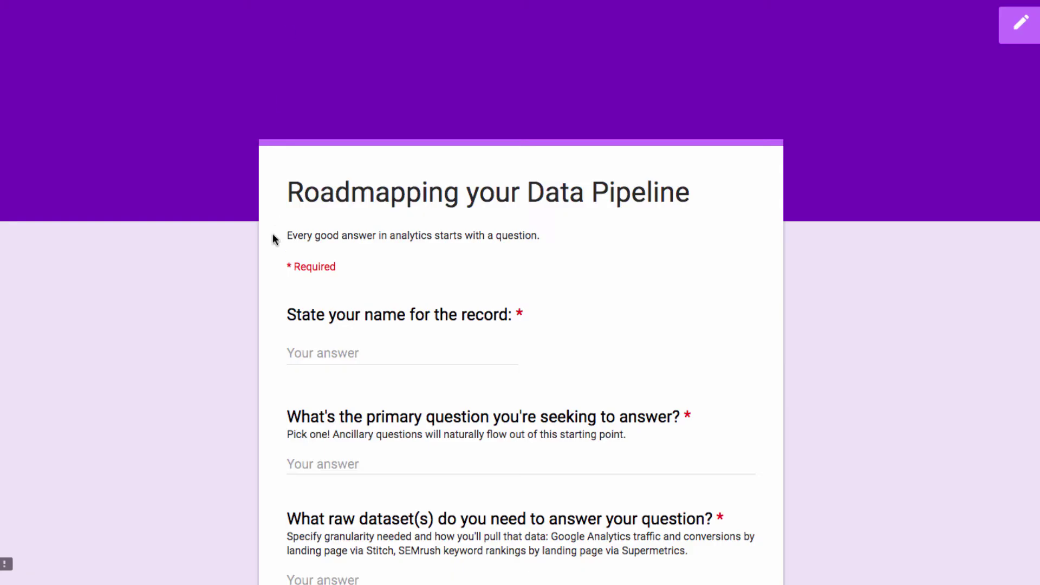
pyautogui.scroll(-3, 236, 383)
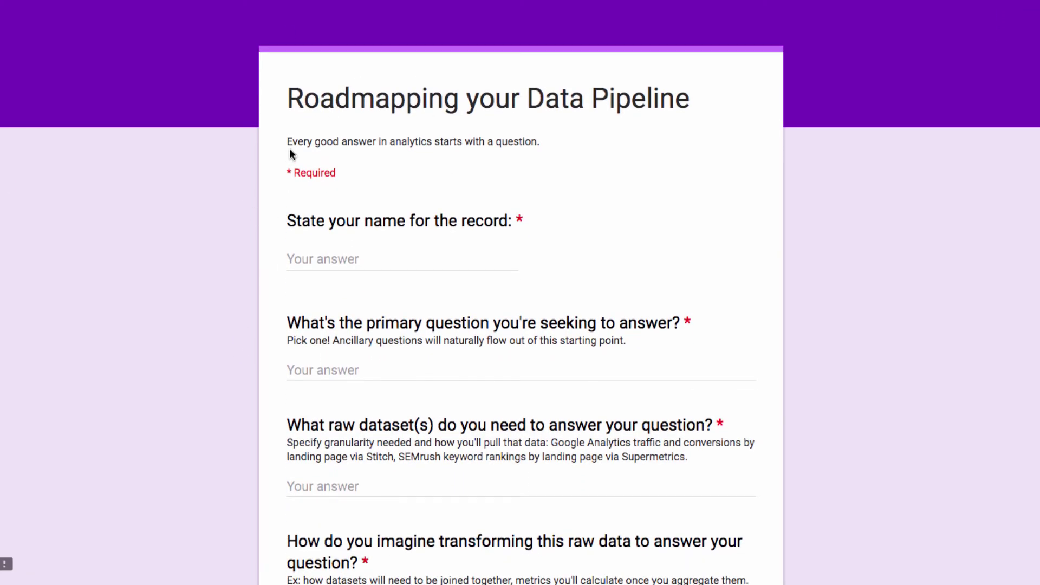
pyautogui.scroll(-2, 273, 407)
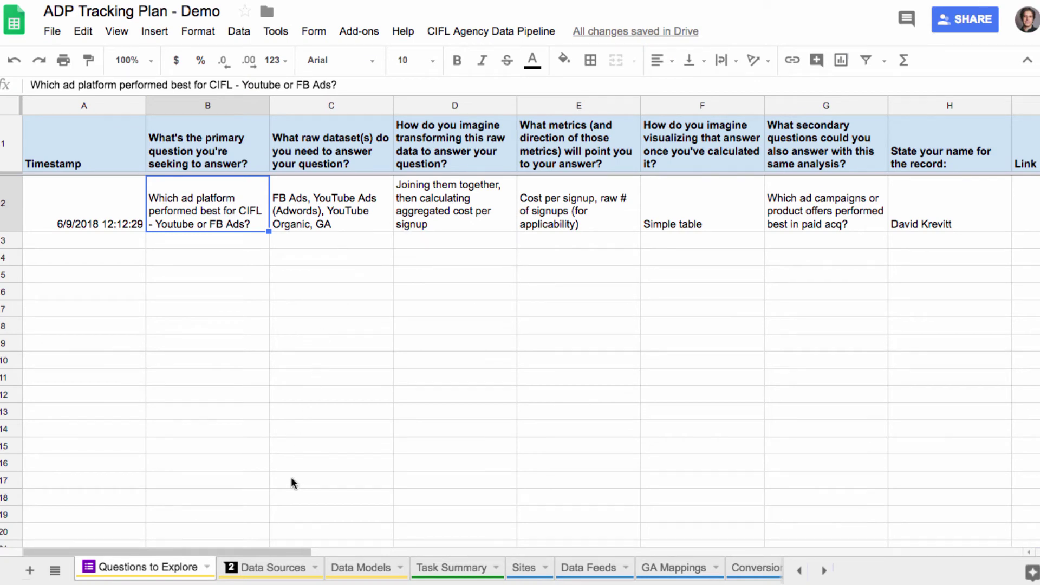
# - On Data Sources, preview Google Analytics' Method choices, keep Stitch, and move to YouTube's Supermetrics
pyautogui.click(286, 574)
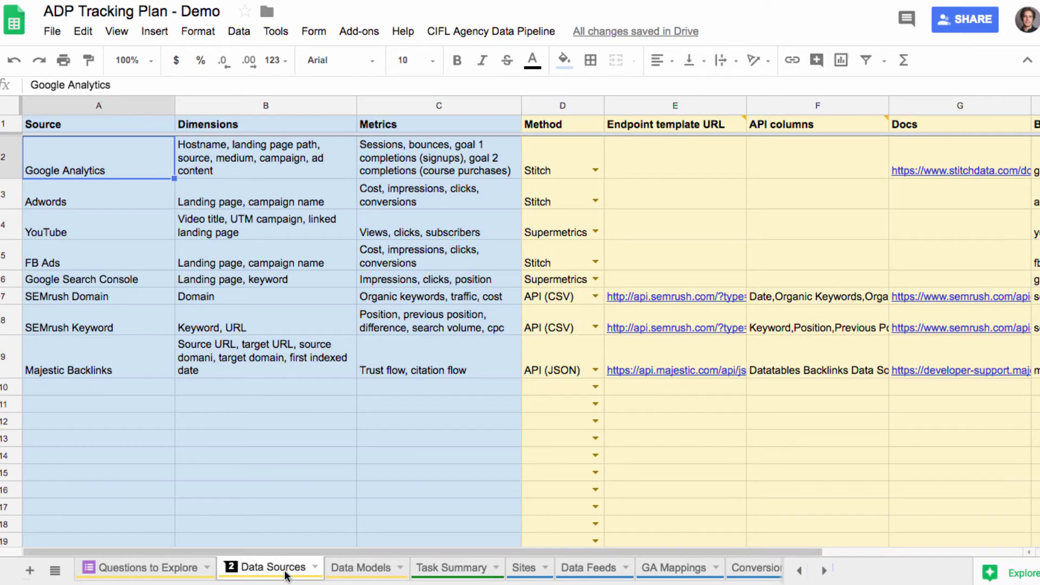
pyautogui.press('Right')
pyautogui.press('Right')
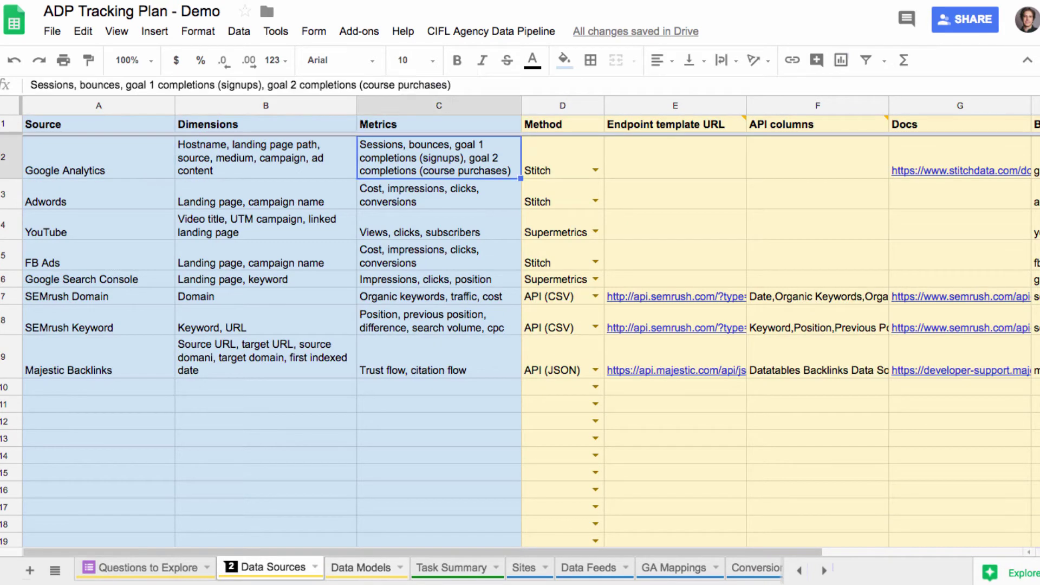
pyautogui.press('Right')
pyautogui.press('Return')
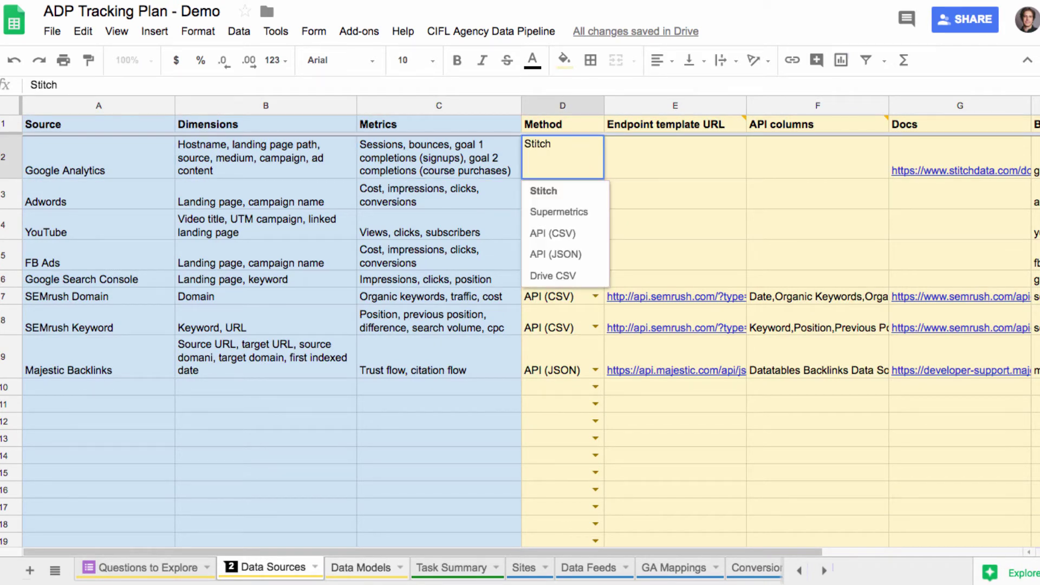
pyautogui.press('Escape')
pyautogui.press('Down')
pyautogui.press('Down')
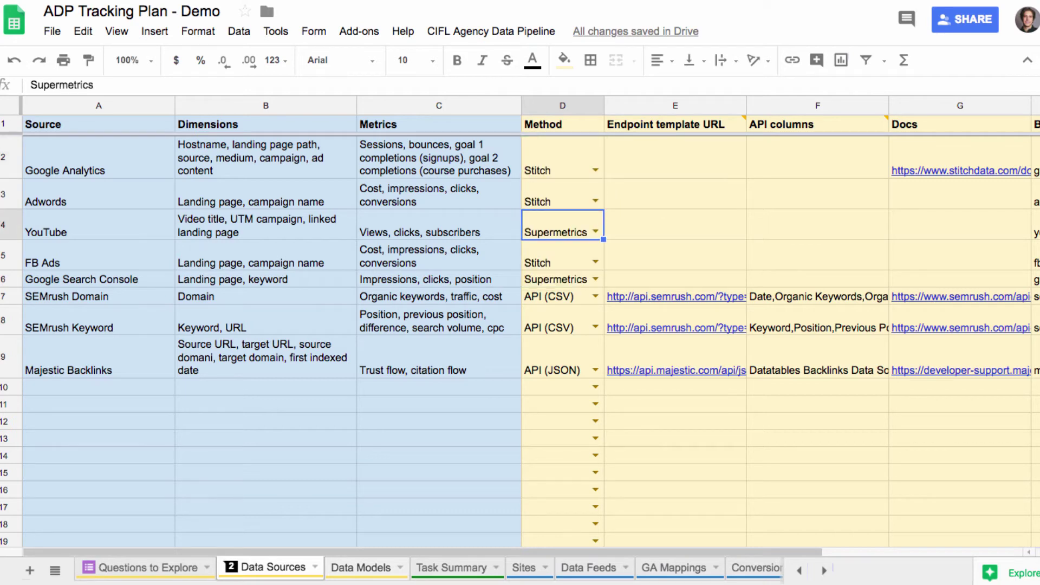
# - Open Data Models and step through the first model descriptions
pyautogui.click(359, 567)
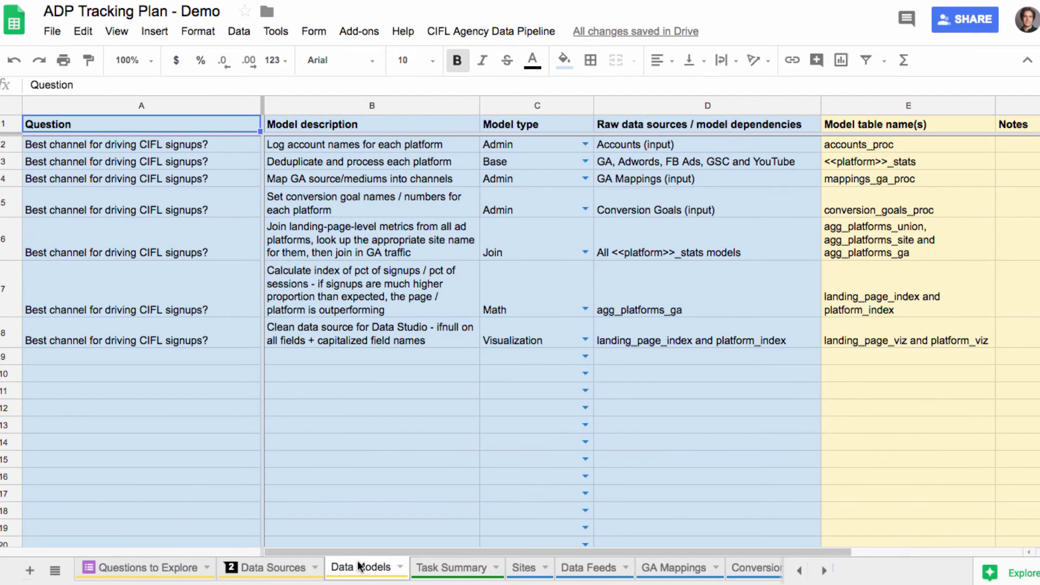
pyautogui.press('Down')
pyautogui.press('Right')
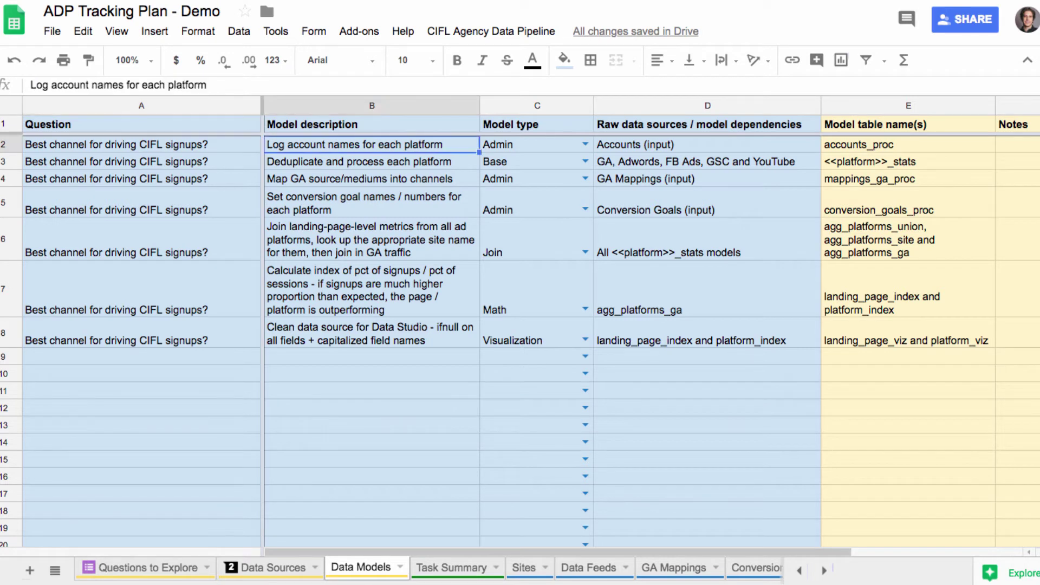
pyautogui.press('Down')
pyautogui.press('Down')
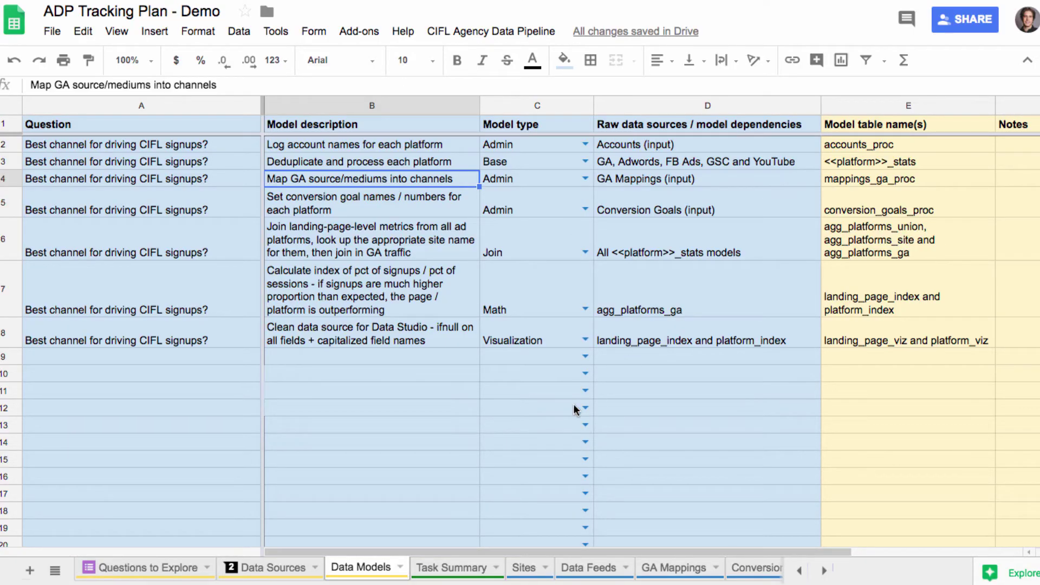
# - Review the Task Summary's first task: Adwords source, notes and owner Commissioner, left unchanged
pyautogui.click(463, 566)
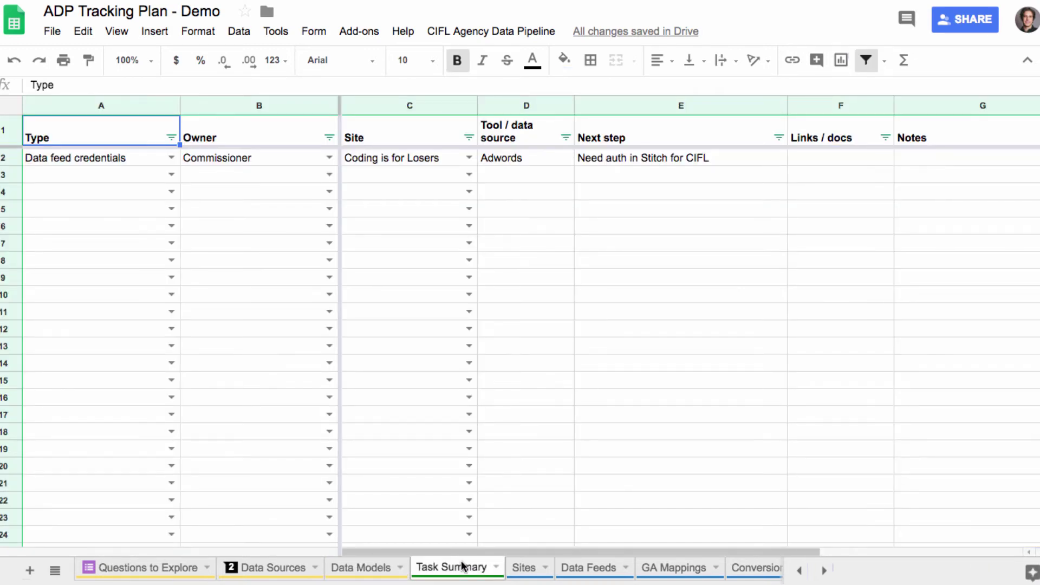
pyautogui.press('Down')
pyautogui.press('Up')
pyautogui.press('Down')
pyautogui.press('Right')
pyautogui.press('Right')
pyautogui.press('Right')
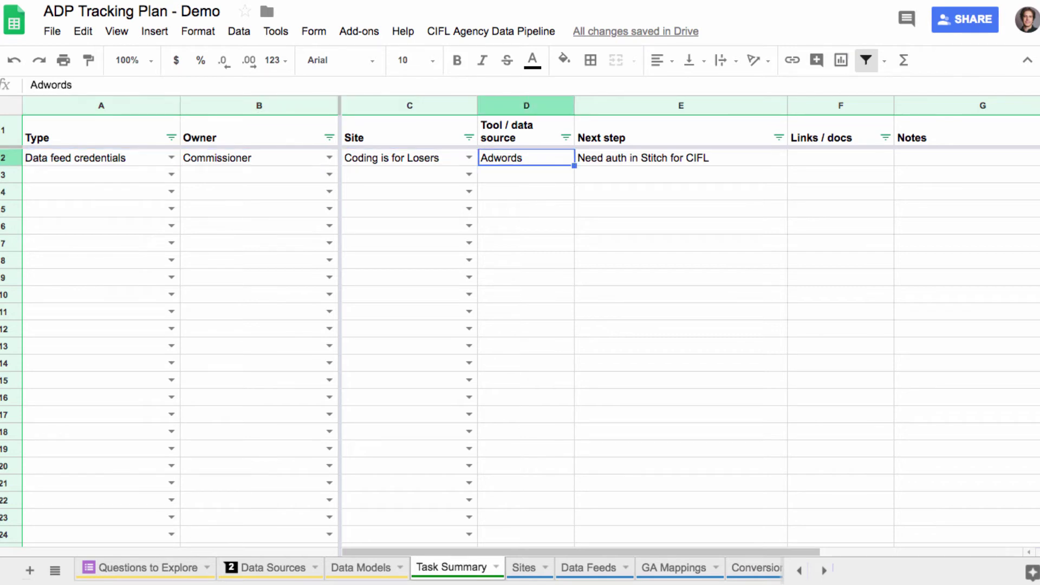
pyautogui.press('Right')
pyautogui.press('Right')
pyautogui.press('Right')
pyautogui.press('Right')
pyautogui.press('Right')
pyautogui.press('Right')
pyautogui.press('Left')
pyautogui.press('Left')
pyautogui.press('Left')
pyautogui.press('Left')
pyautogui.press('Left')
pyautogui.press('Left')
pyautogui.press('Left')
pyautogui.press('Left')
pyautogui.press('Left')
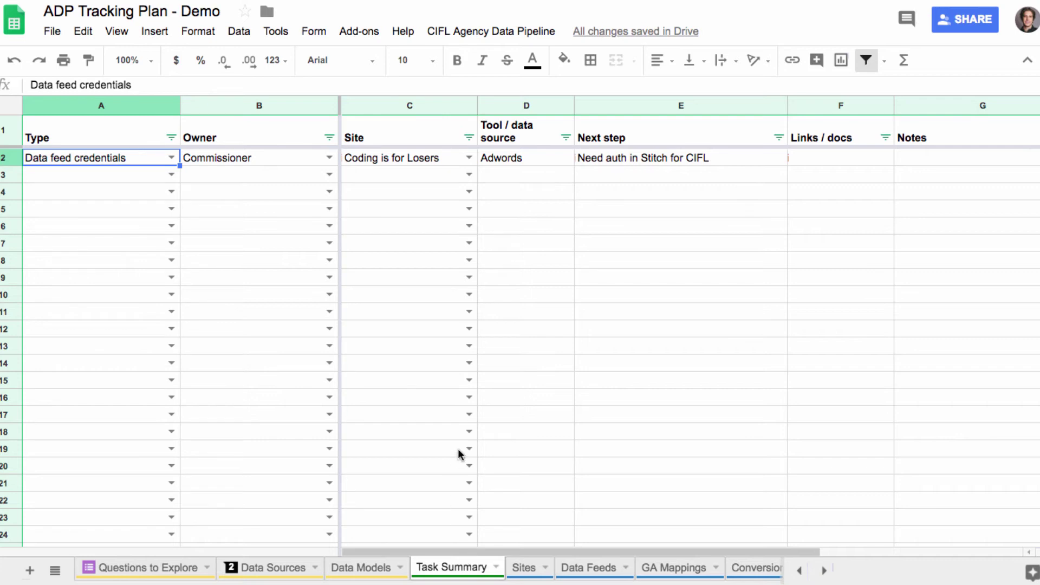
pyautogui.press('Right')
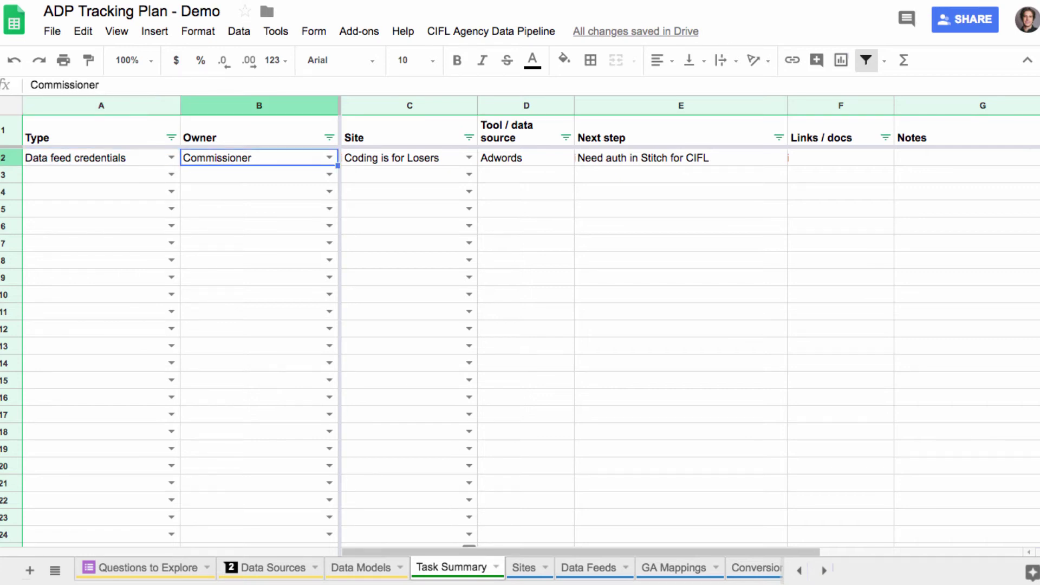
pyautogui.press('Return')
pyautogui.press('Escape')
# - Scroll to the last tabs and open the Settings sheet of lookup lists
pyautogui.click(824, 571)
pyautogui.click(823, 570)
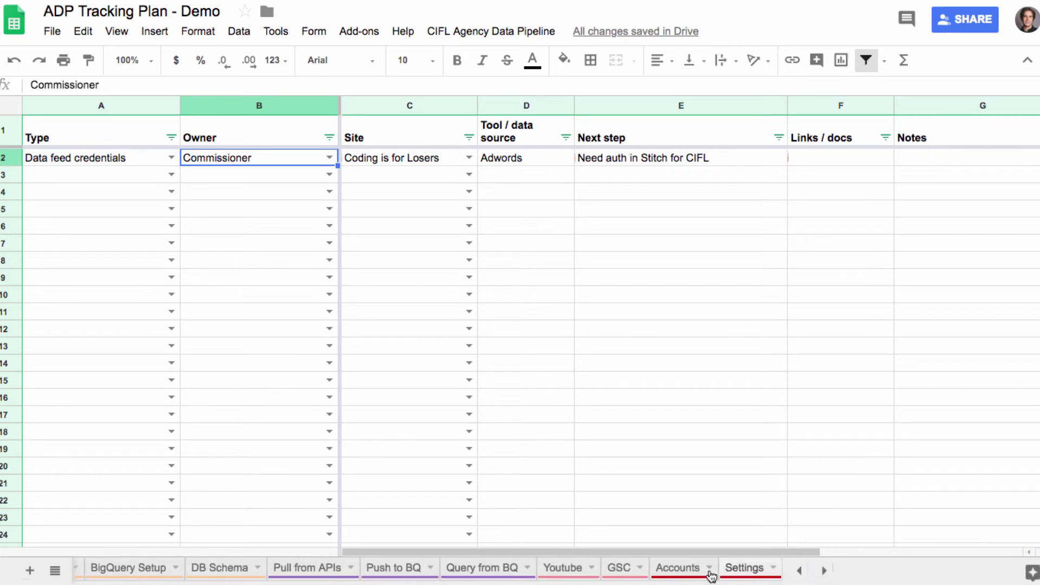
pyautogui.click(755, 568)
pyautogui.click(802, 570)
pyautogui.click(802, 571)
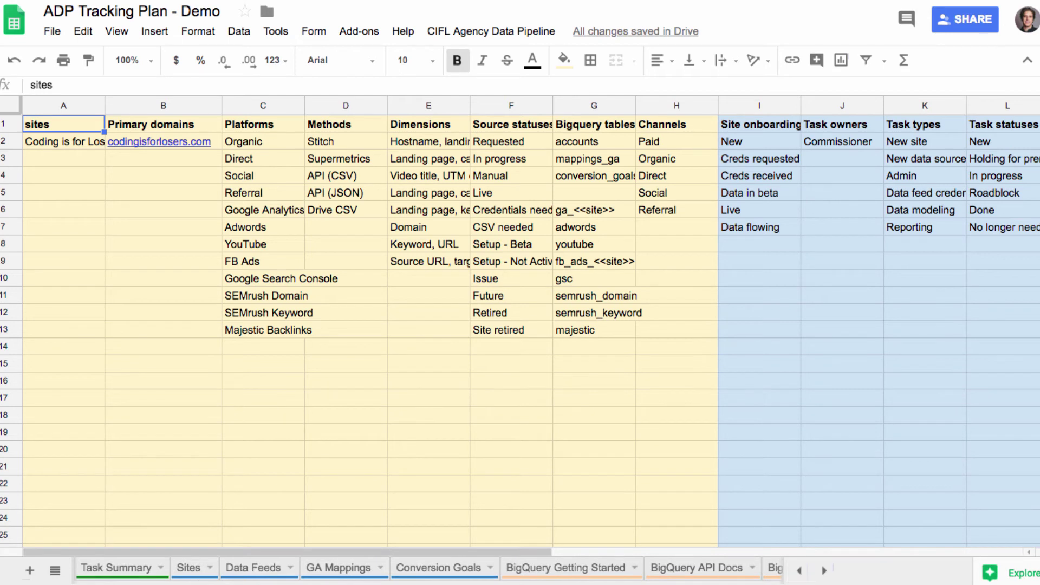
pyautogui.click(199, 571)
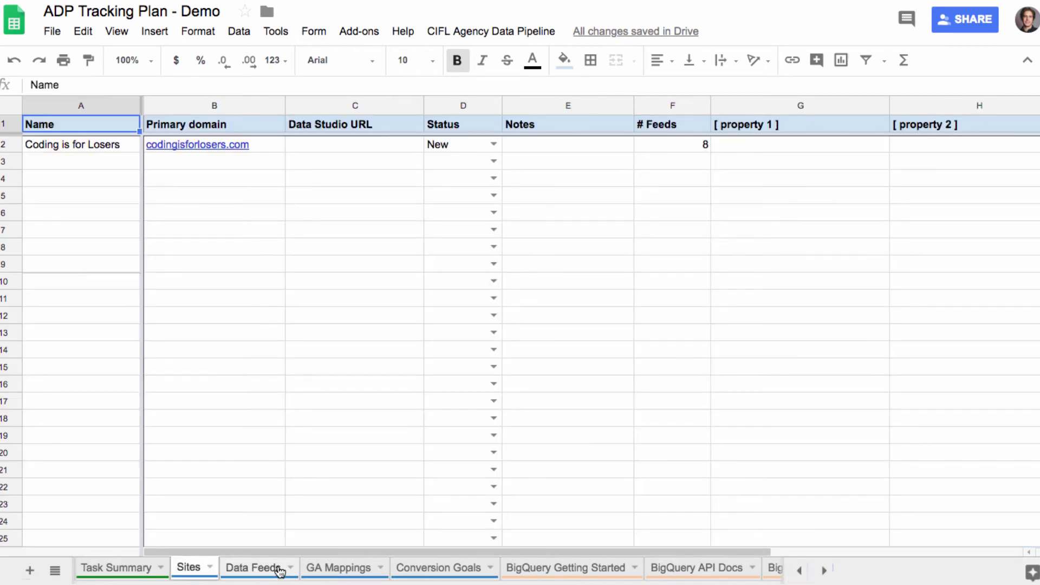
pyautogui.click(798, 570)
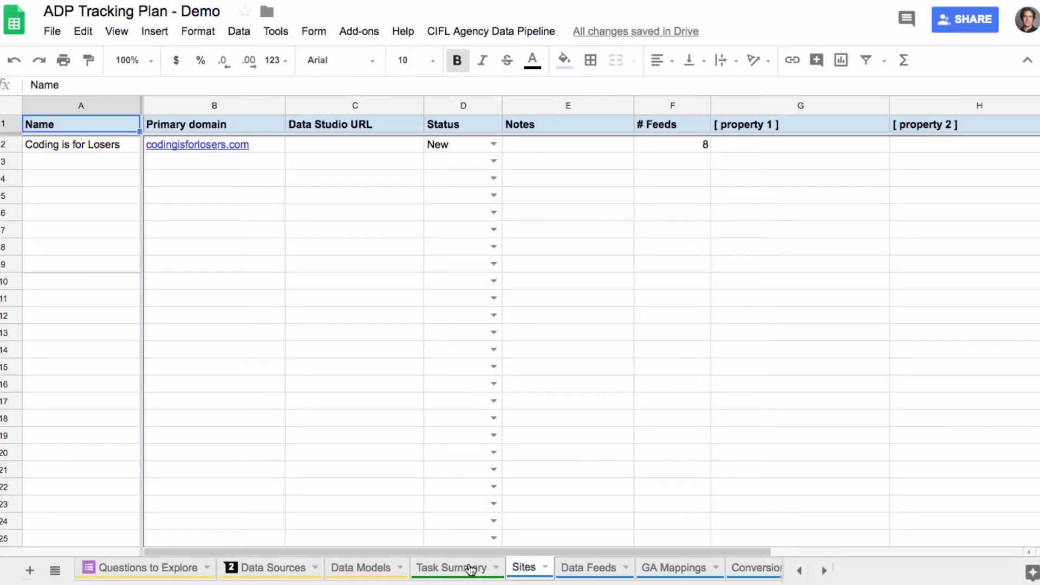
pyautogui.click(268, 570)
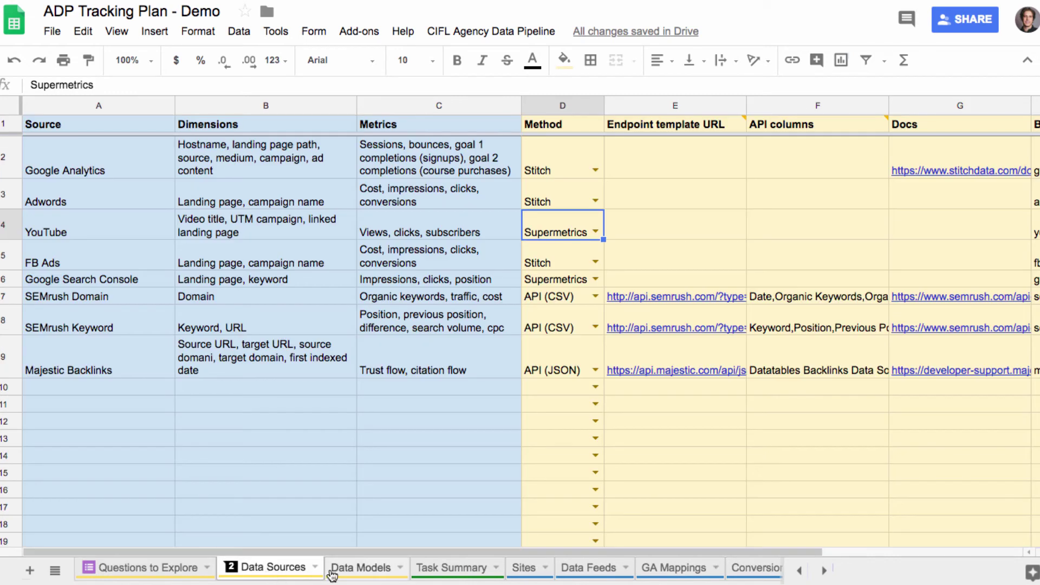
pyautogui.press('Up')
pyautogui.press('Up')
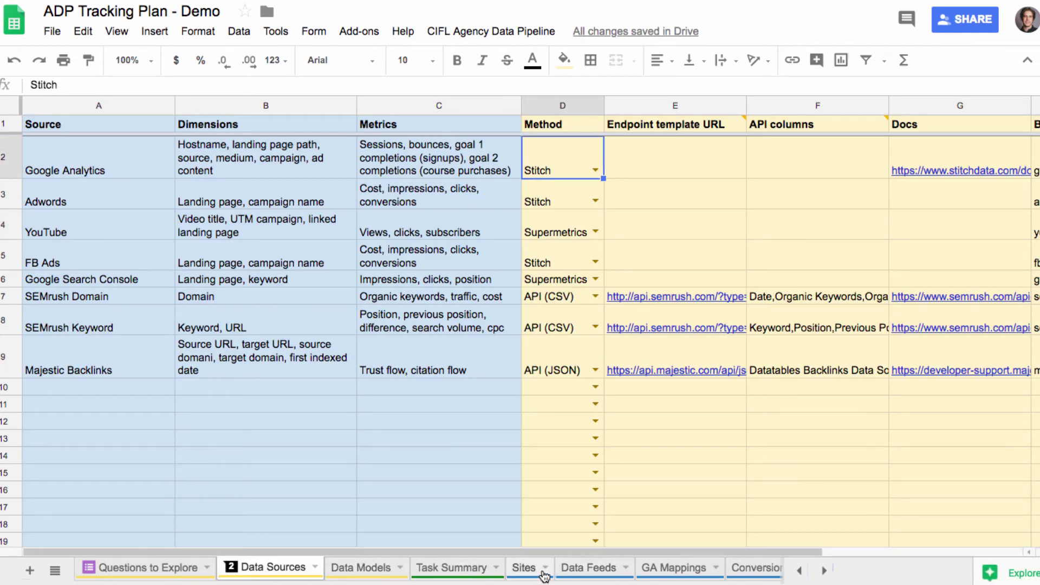
pyautogui.click(573, 568)
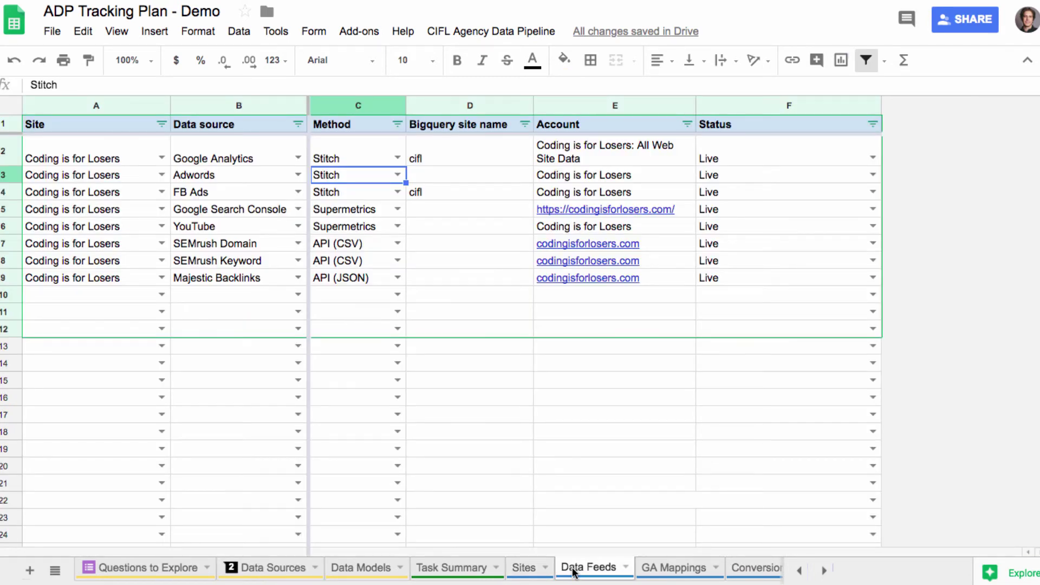
pyautogui.press('Up')
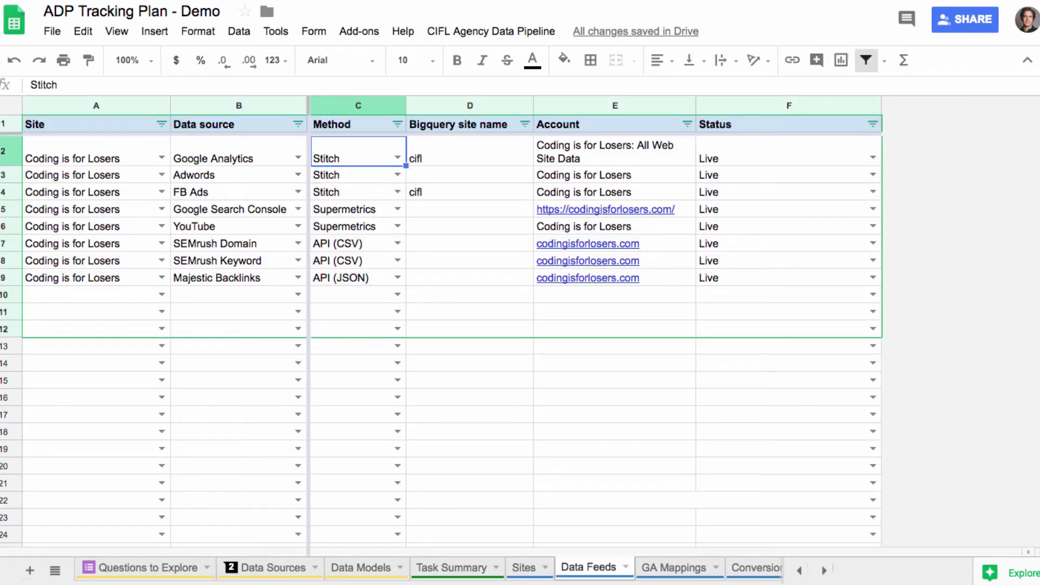
pyautogui.press('Left')
pyautogui.press('Down')
pyautogui.press('Down')
pyautogui.press('Down')
pyautogui.press('Down')
pyautogui.press('Down')
pyautogui.press('Down')
pyautogui.press('Down')
pyautogui.press('Down')
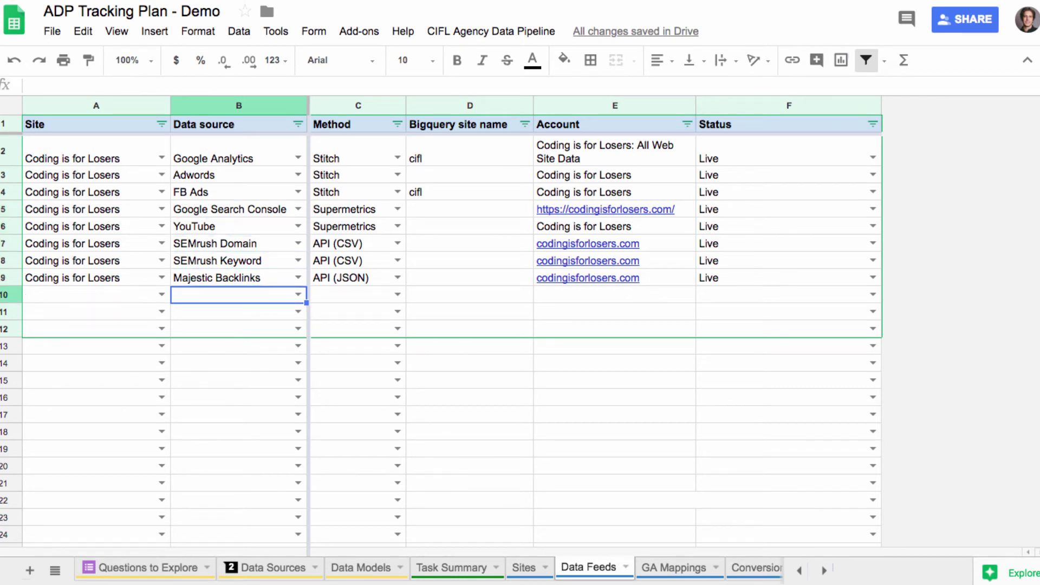
pyautogui.press('Right')
pyautogui.press('Right')
pyautogui.press('Right')
pyautogui.press('Right')
pyautogui.press('Left')
pyautogui.press('Right')
pyautogui.press('Return')
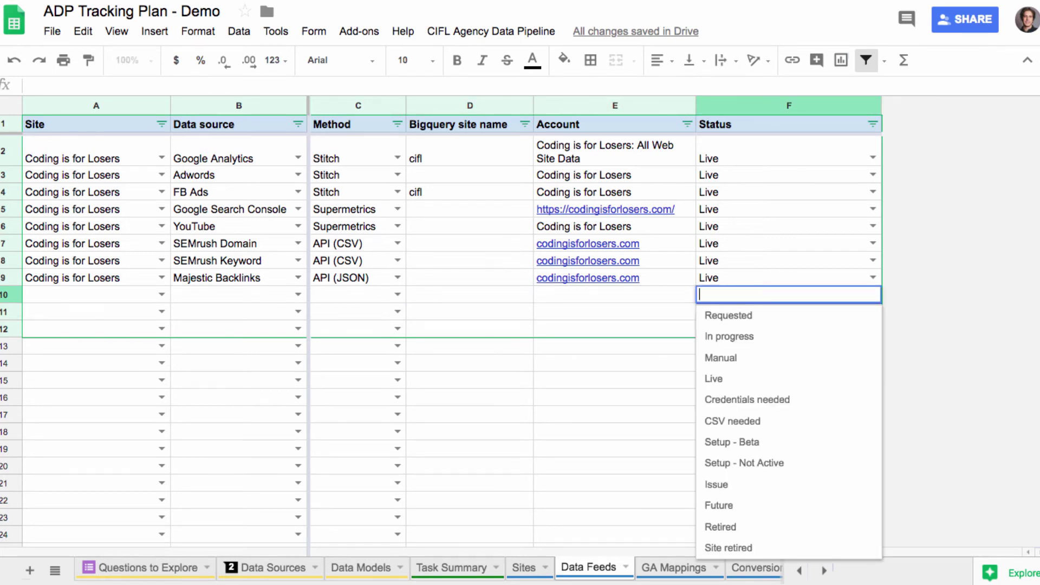
pyautogui.press('Escape')
pyautogui.press('Left')
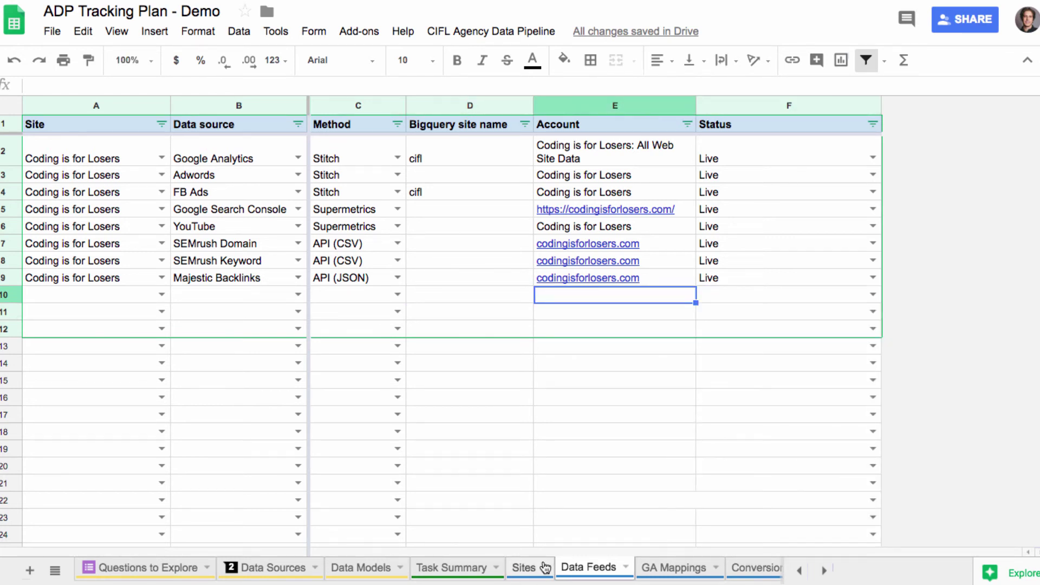
pyautogui.click(524, 568)
pyautogui.press('Right')
pyautogui.press('Down')
pyautogui.press('Right')
pyautogui.press('Left')
pyautogui.press('Left')
pyautogui.press('Right')
pyautogui.press('Right')
pyautogui.press('Right')
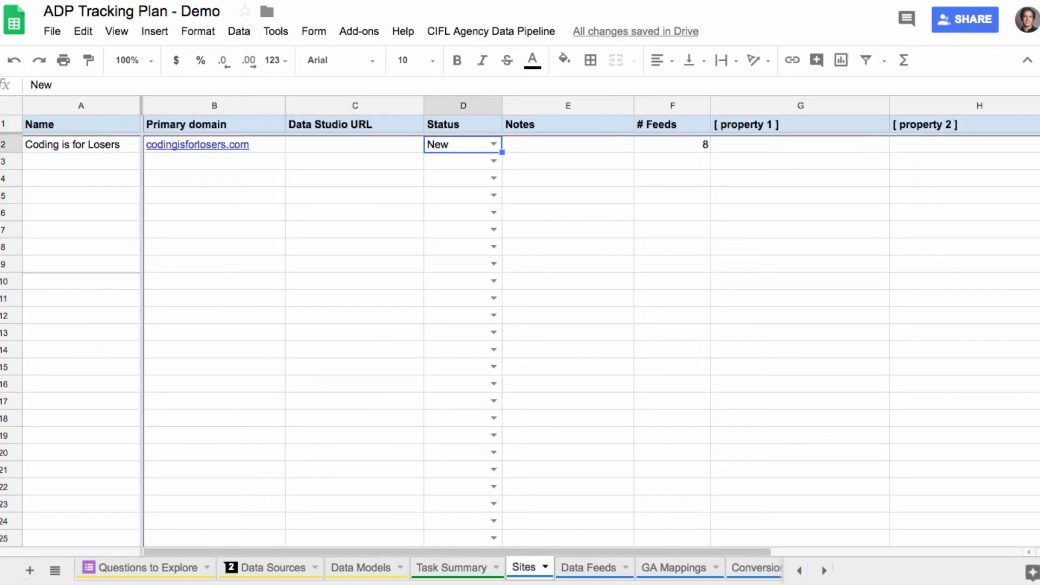
pyautogui.press('Return')
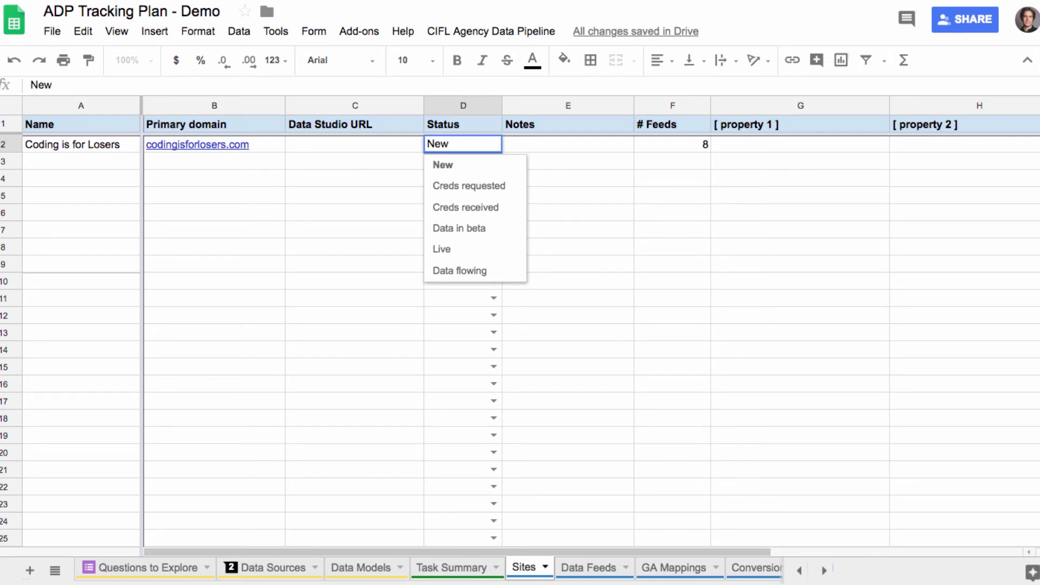
pyautogui.press('Escape')
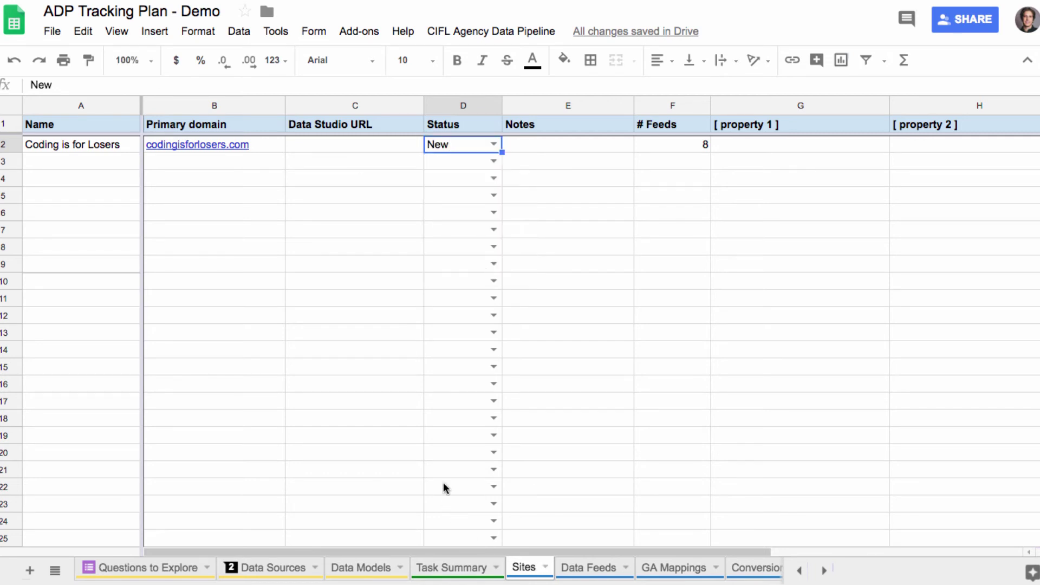
pyautogui.click(411, 151)
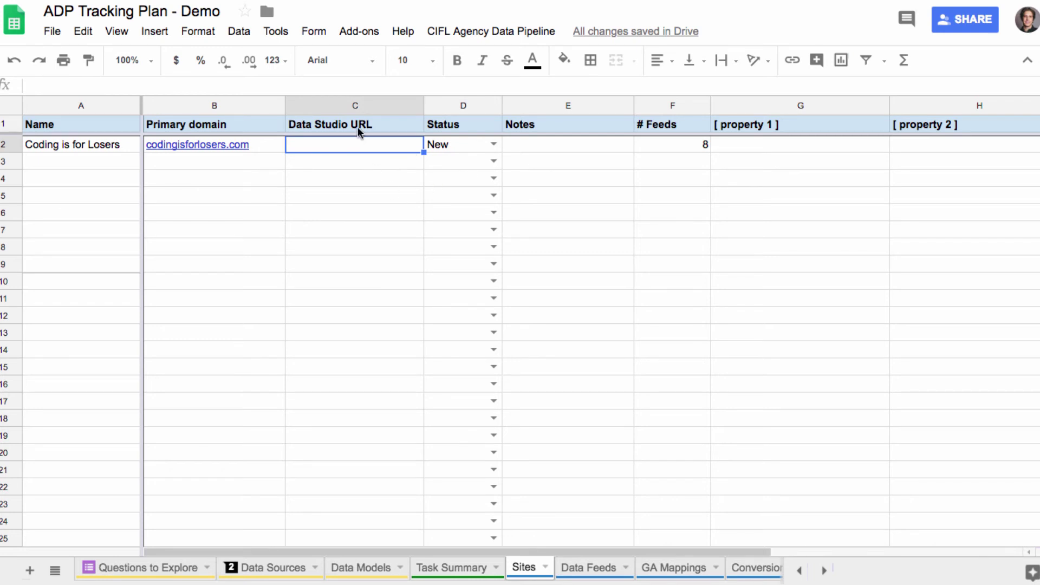
# - Browse the BigQuery Getting Started and BigQuery API Docs sheets
pyautogui.click(824, 570)
pyautogui.click(239, 573)
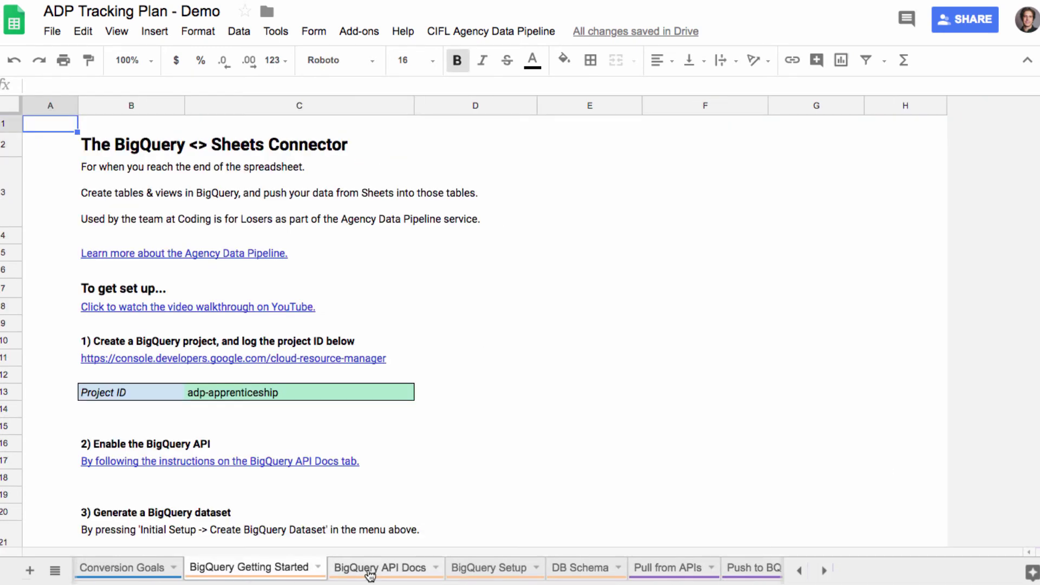
pyautogui.click(391, 570)
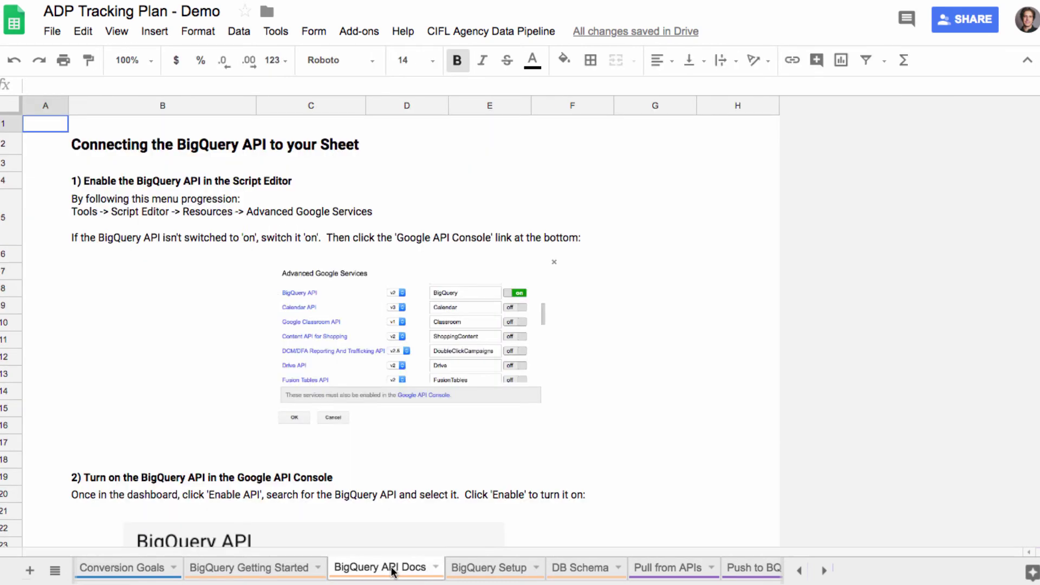
pyautogui.click(293, 572)
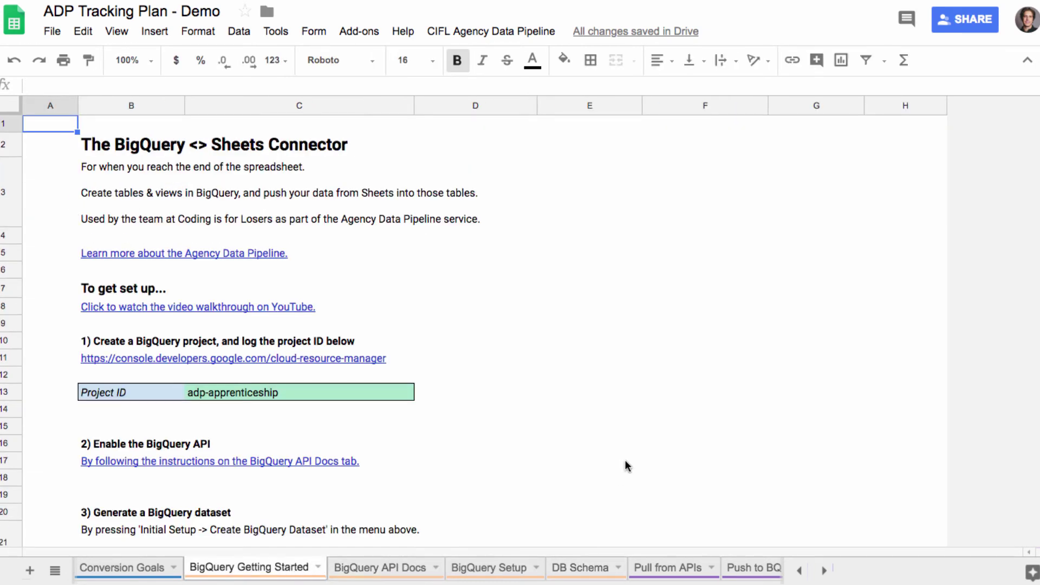
pyautogui.scroll(-10, 620, 471)
pyautogui.scroll(10, 625, 459)
# - Step through the Pull from APIs, Push to BQ and Query from BQ sheets
pyautogui.click(667, 569)
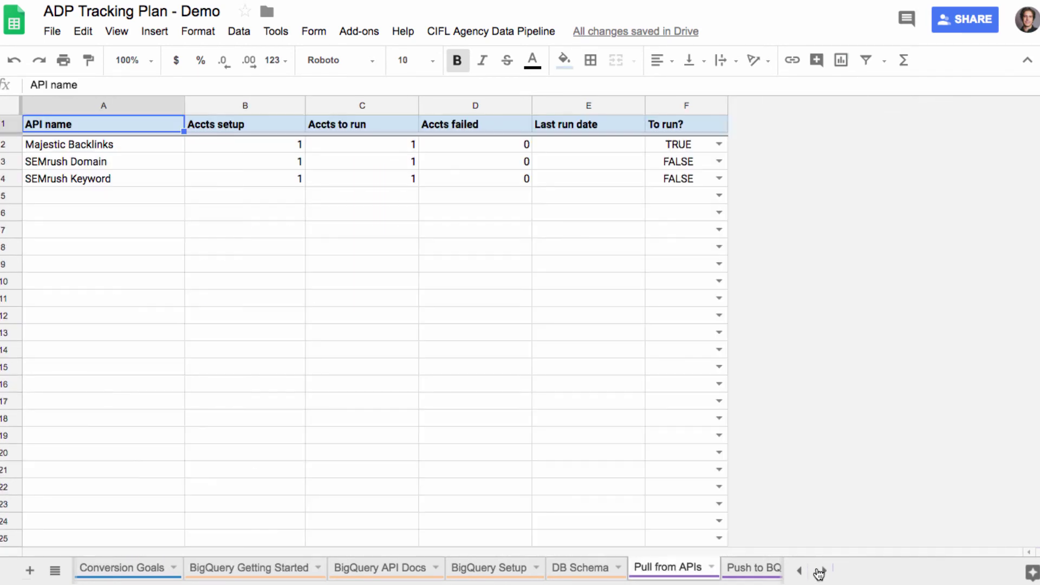
pyautogui.click(749, 568)
pyautogui.click(724, 569)
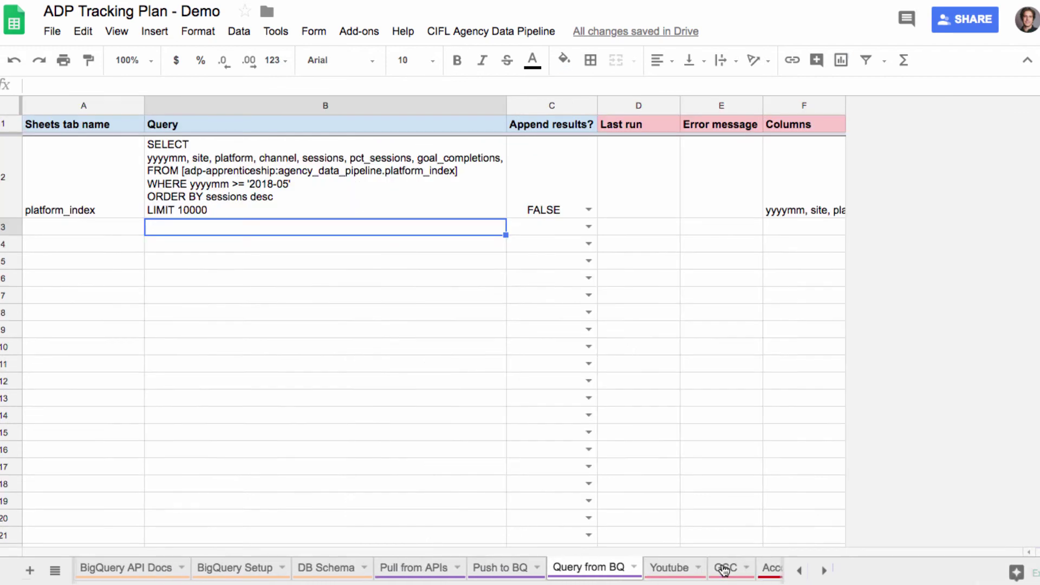
pyautogui.press('Left')
pyautogui.press('Up')
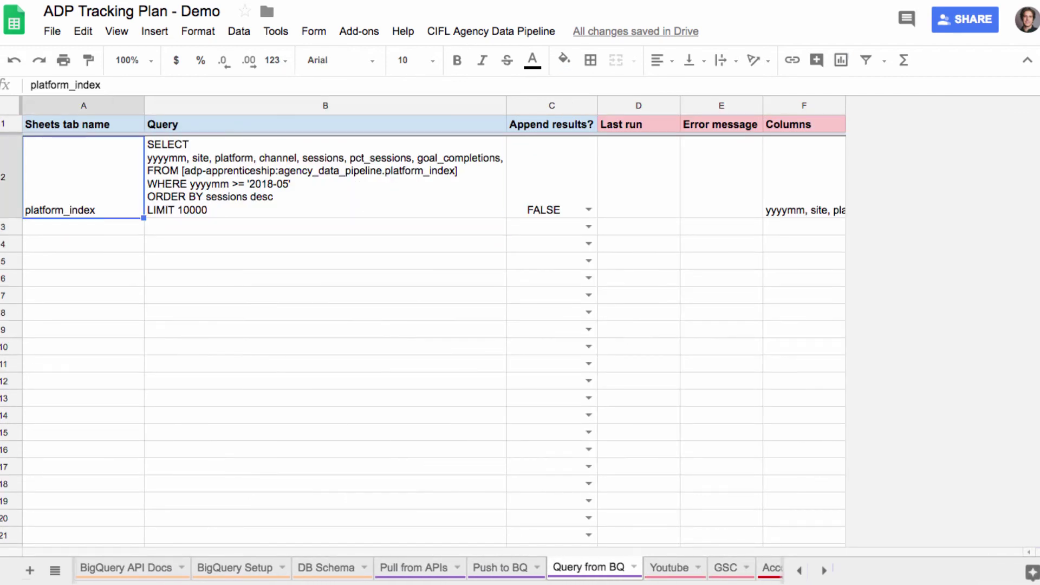
pyautogui.press('Up')
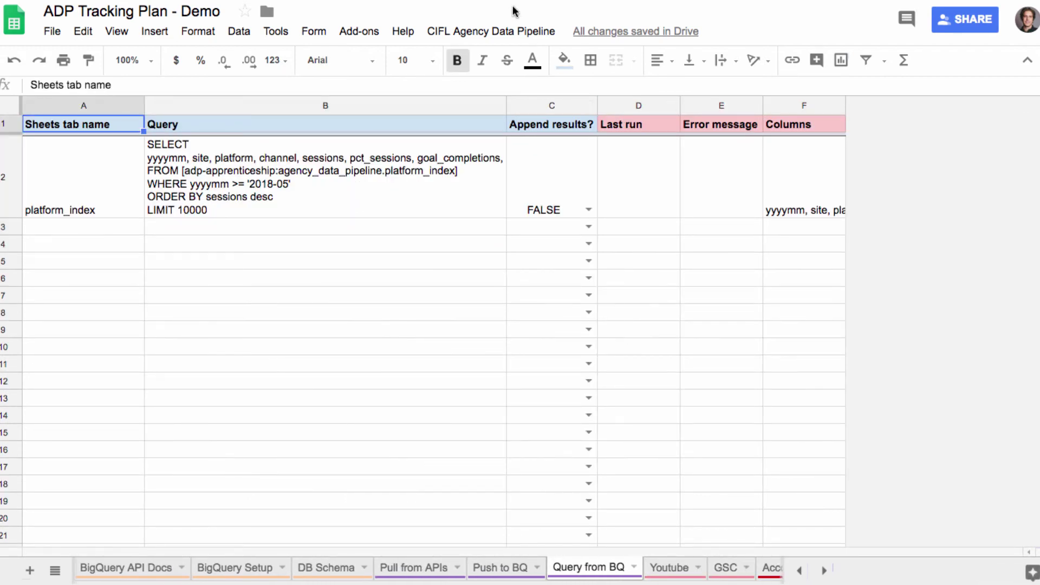
# - Bring up the CIFL Agency Data Pipeline menu and dismiss it without running a command
pyautogui.click(513, 28)
pyautogui.moveTo(533, 120)
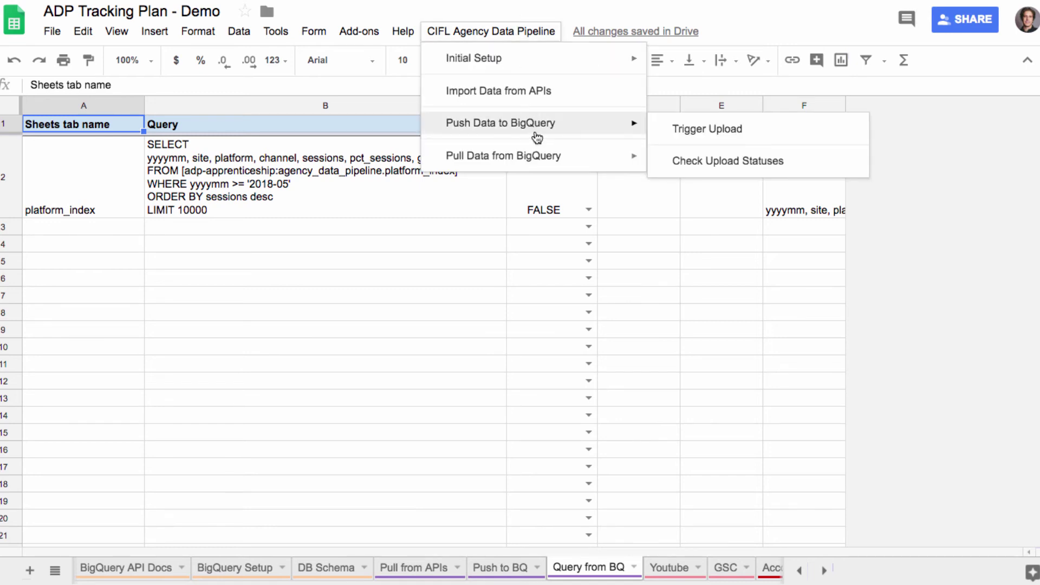
pyautogui.click(431, 328)
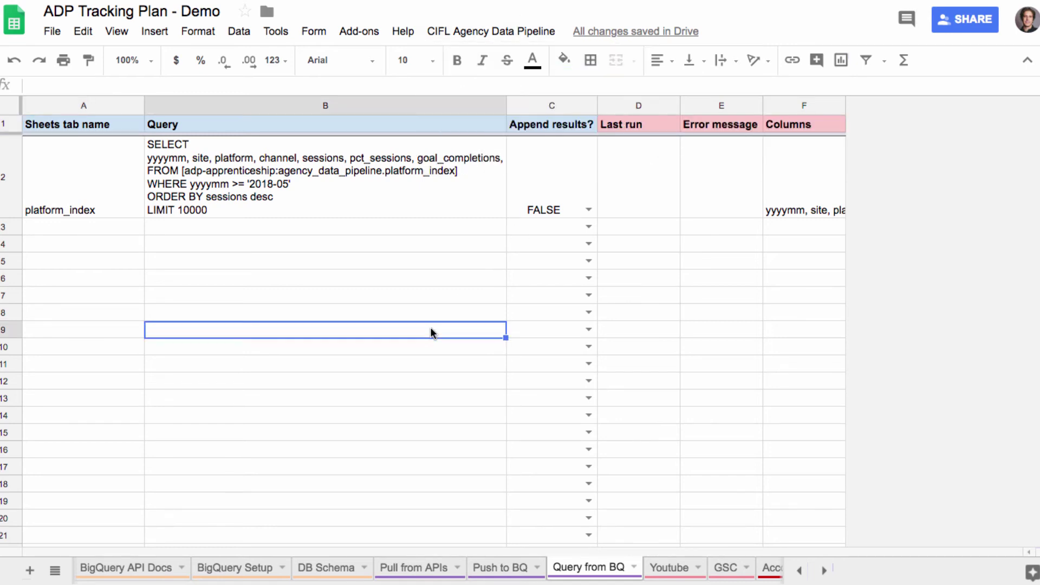
# - View the Youtube, GSC and Accounts sheets, checking a Site entry on Accounts
pyautogui.click(659, 565)
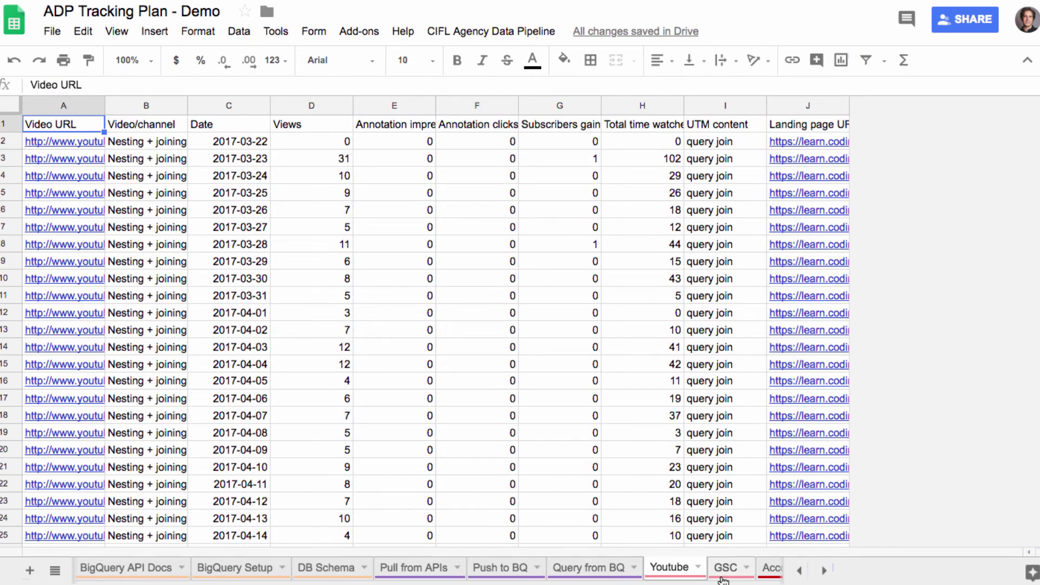
pyautogui.click(727, 575)
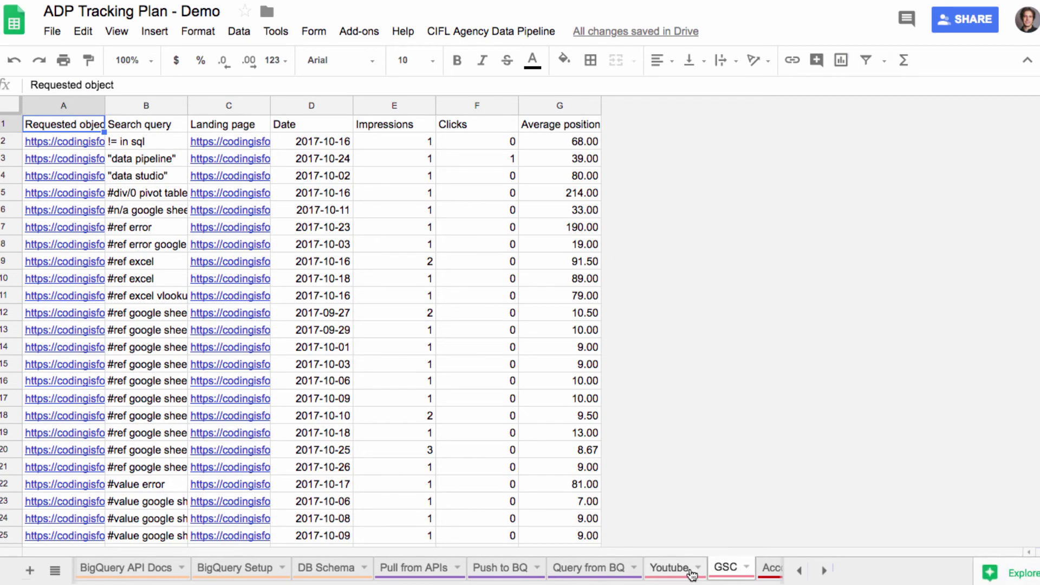
pyautogui.click(690, 573)
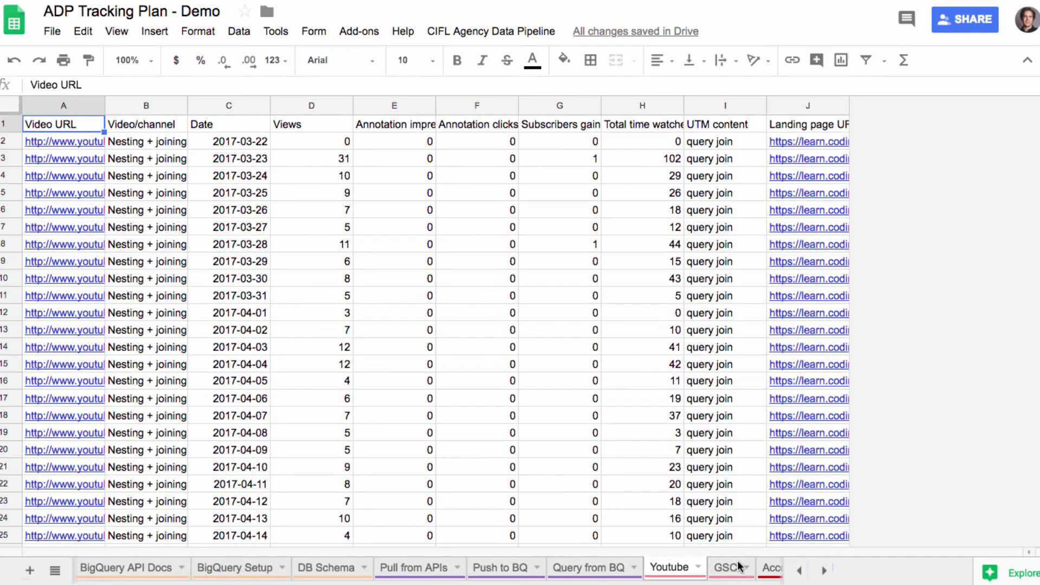
pyautogui.click(822, 572)
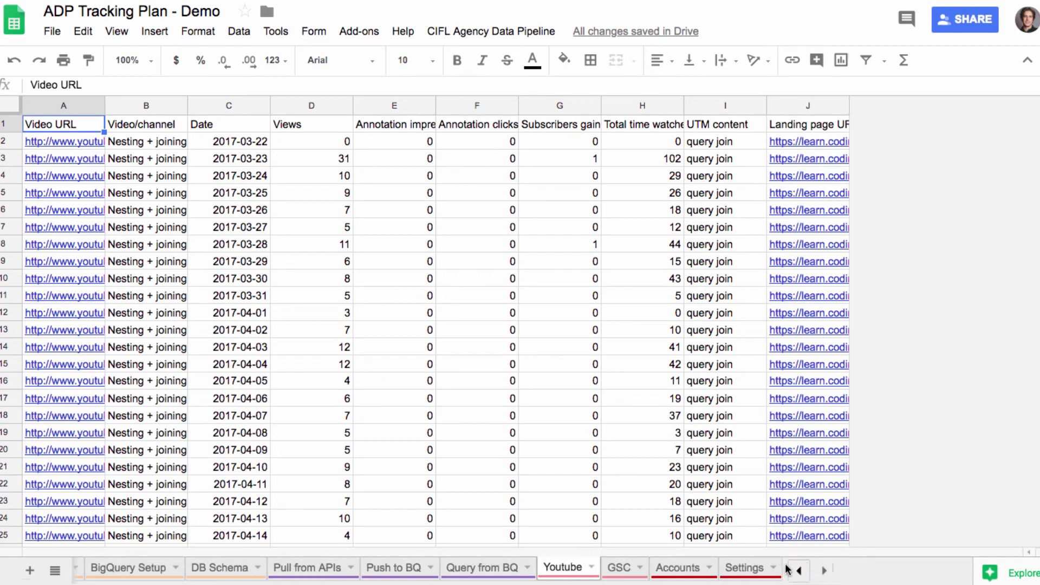
pyautogui.click(681, 570)
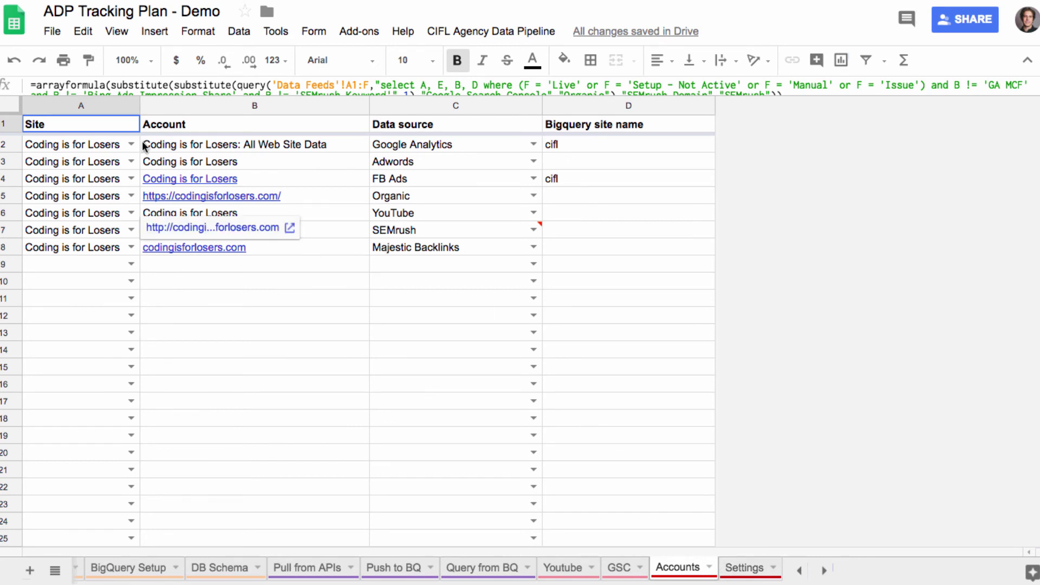
pyautogui.press('Down')
pyautogui.press('Down')
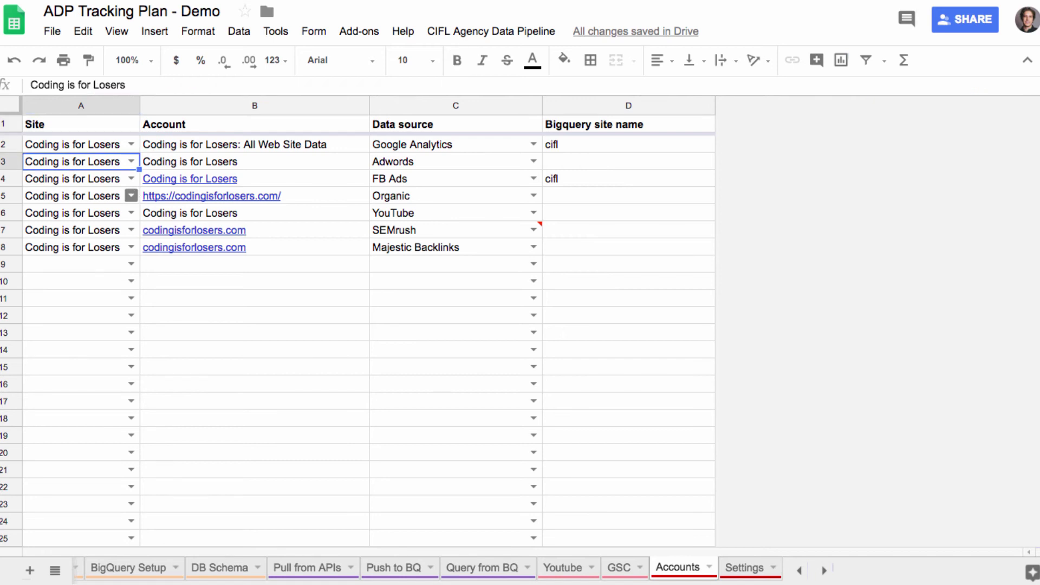
pyautogui.press('Up')
pyautogui.press('Up')
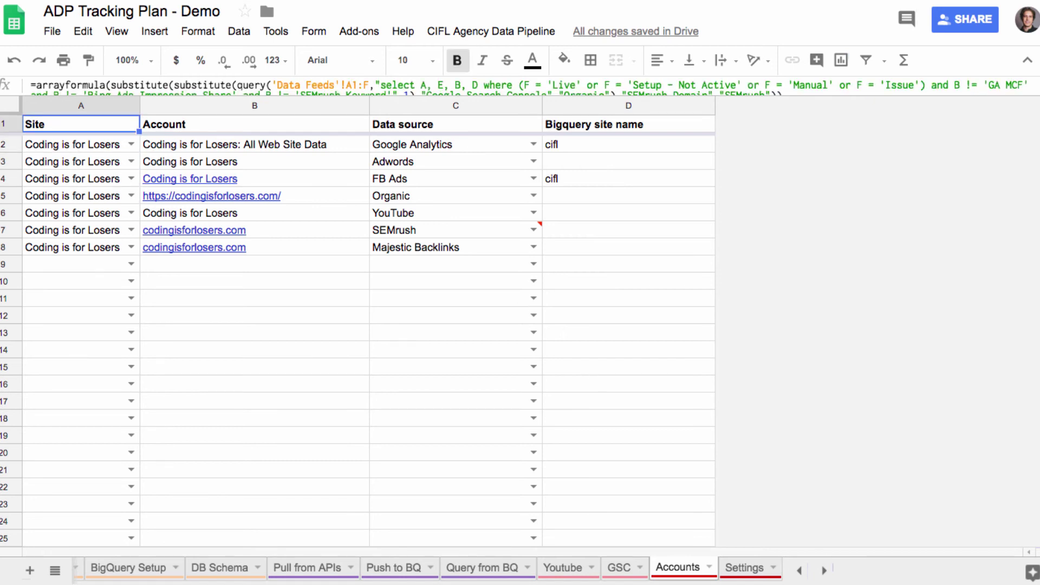
# - Move back through the earlier tabs and show the BigQuery Setup sheet
pyautogui.click(801, 571)
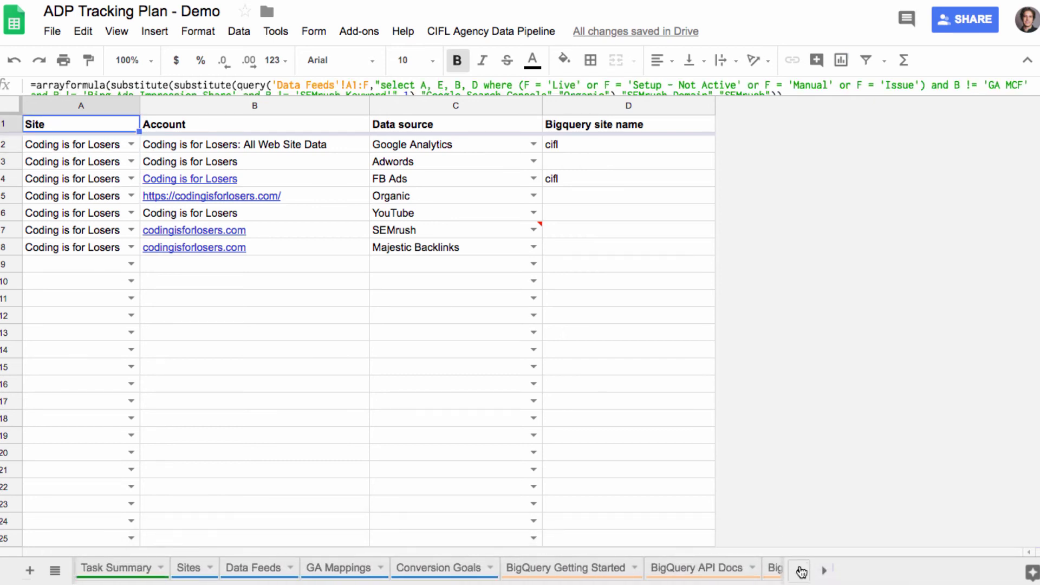
pyautogui.click(799, 571)
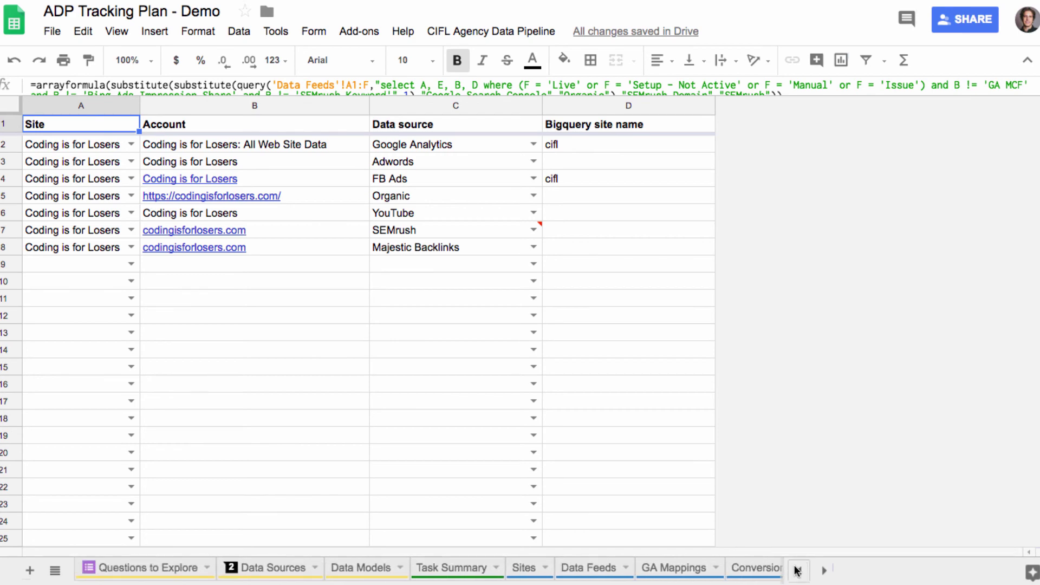
pyautogui.click(824, 571)
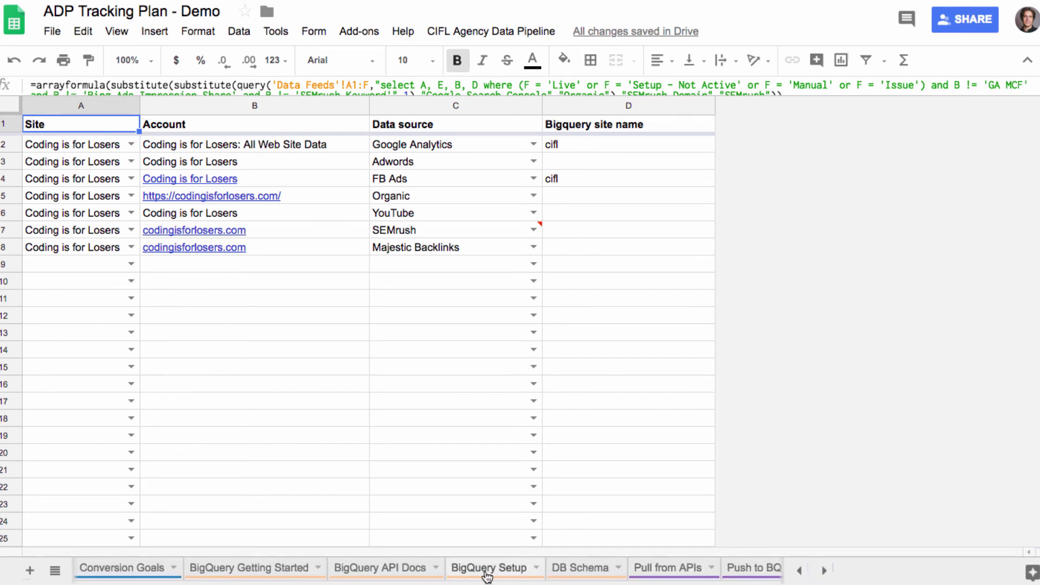
pyautogui.click(487, 573)
pyautogui.scroll(5, 404, 274)
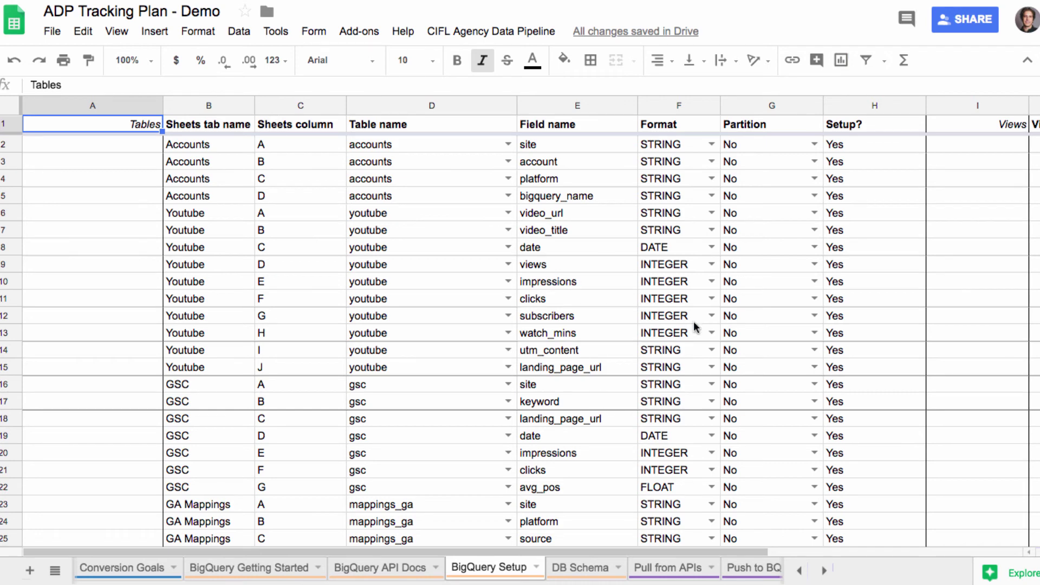
# - Show the Settings sheet and scroll across its lookup columns
pyautogui.click(824, 571)
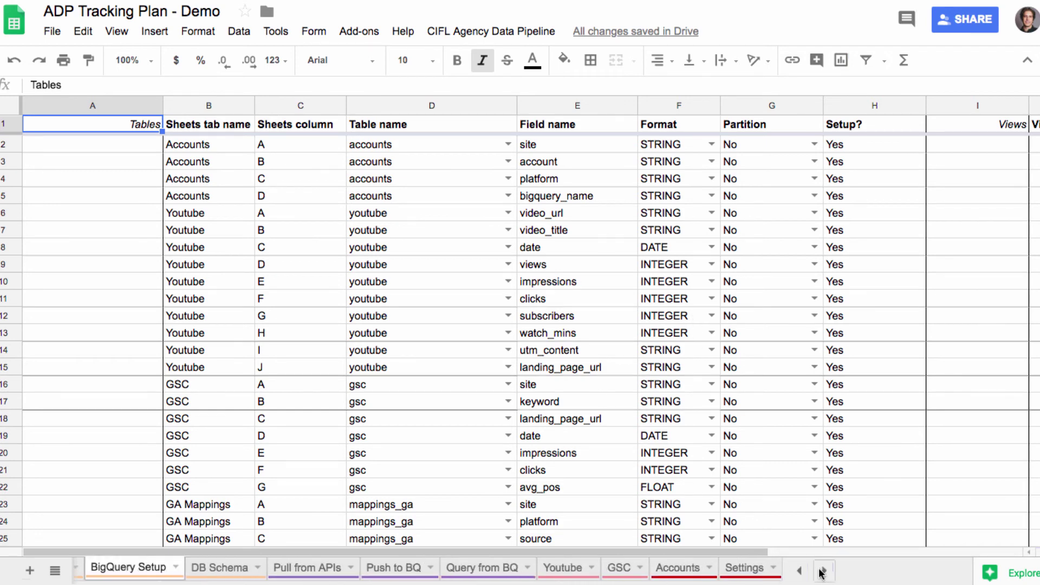
pyautogui.click(743, 568)
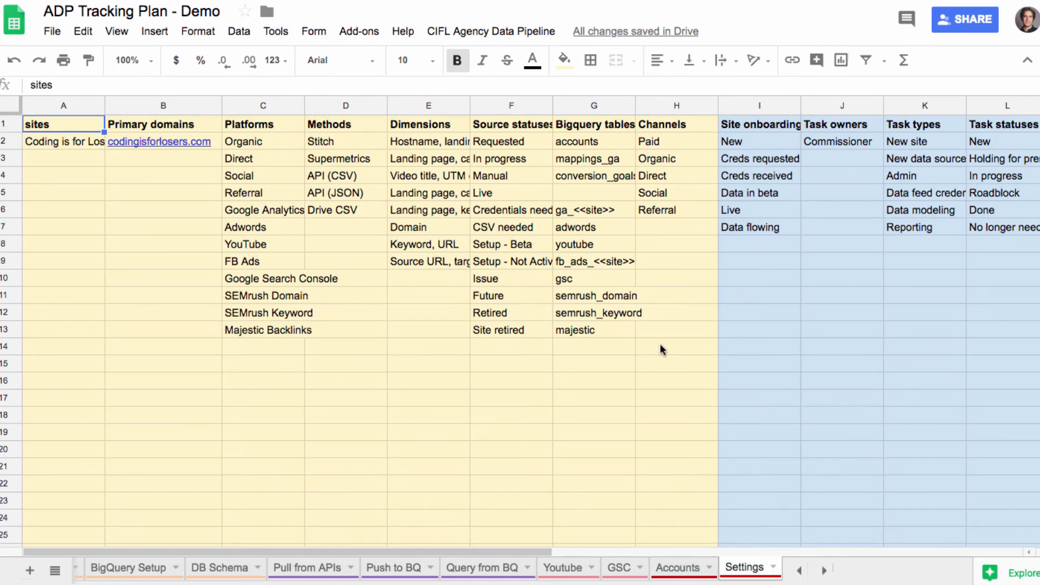
pyautogui.hscroll(9, 659, 347)
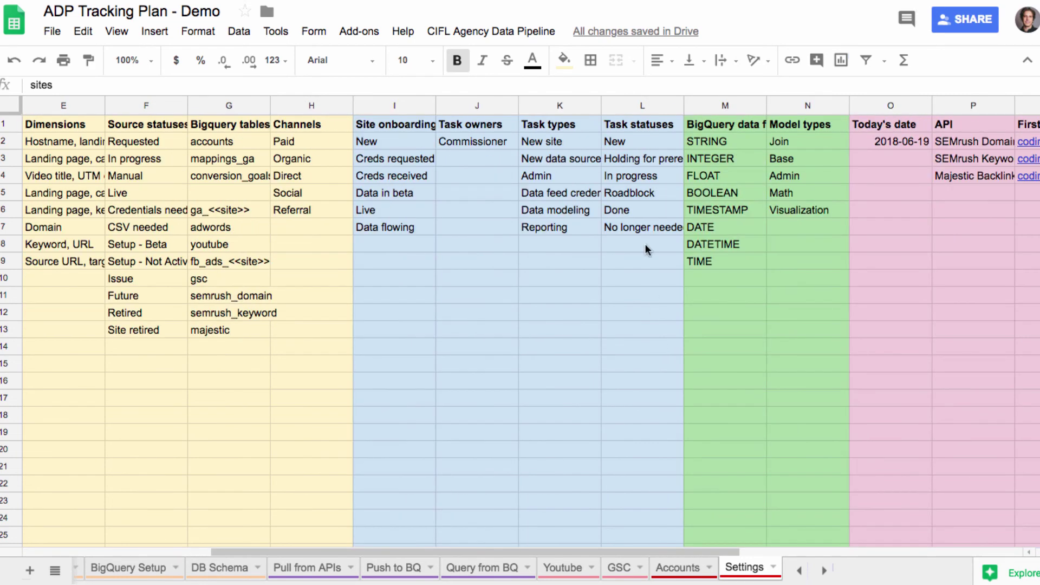
pyautogui.hscroll(-1, 647, 249)
pyautogui.hscroll(-8, 645, 243)
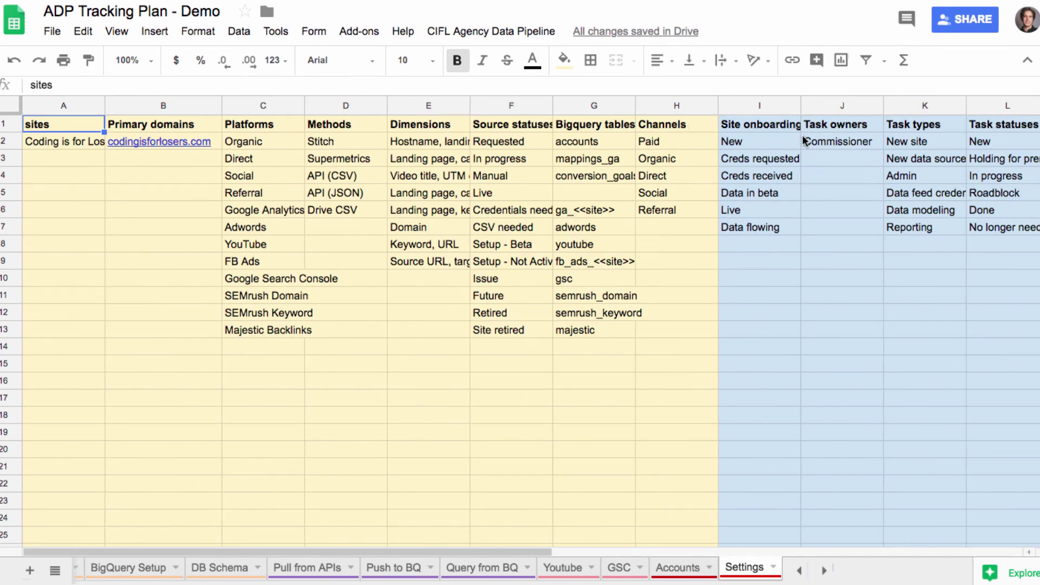
# - Inspect the Task owners, Methods and Channels lists on the Settings sheet
pyautogui.click(838, 133)
pyautogui.click(841, 158)
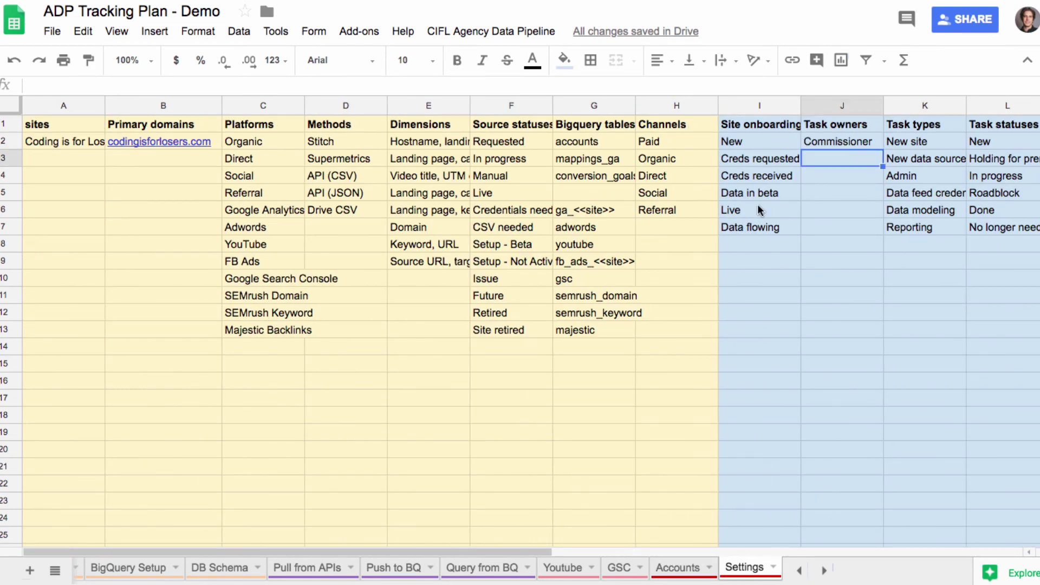
pyautogui.click(360, 122)
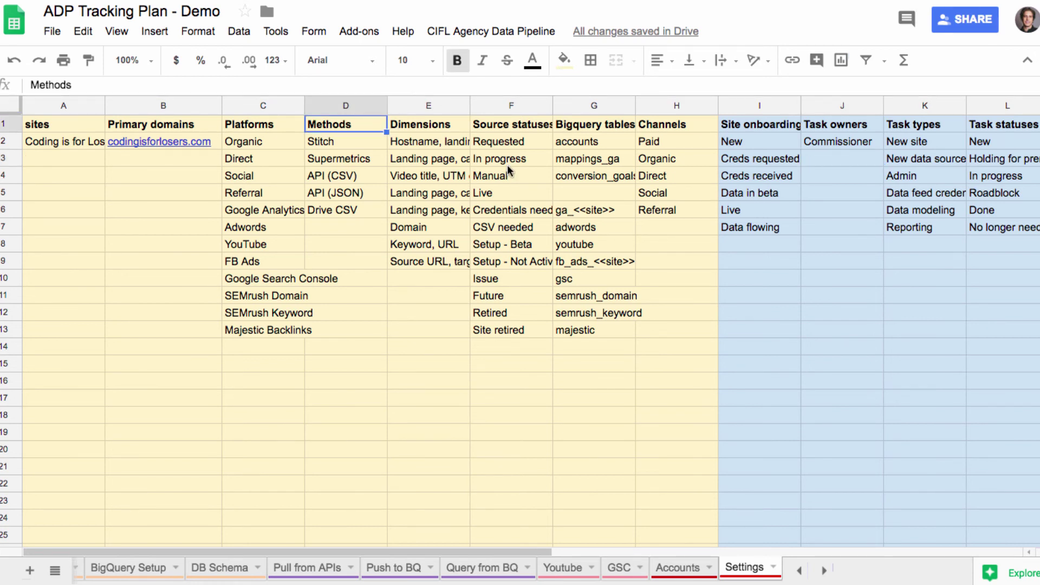
pyautogui.press('Down')
pyautogui.press('Down')
pyautogui.click(672, 139)
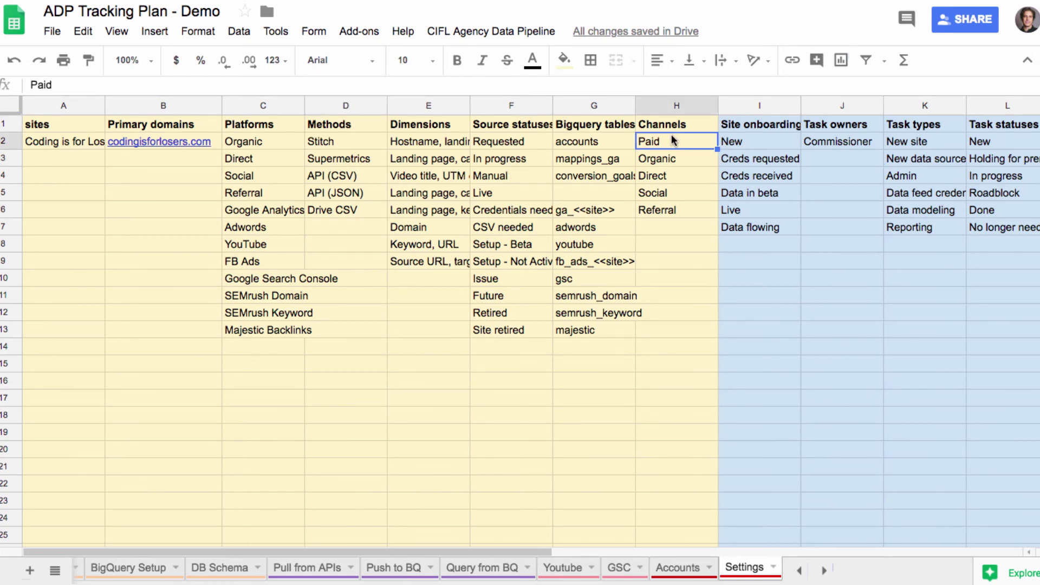
pyautogui.press('Up')
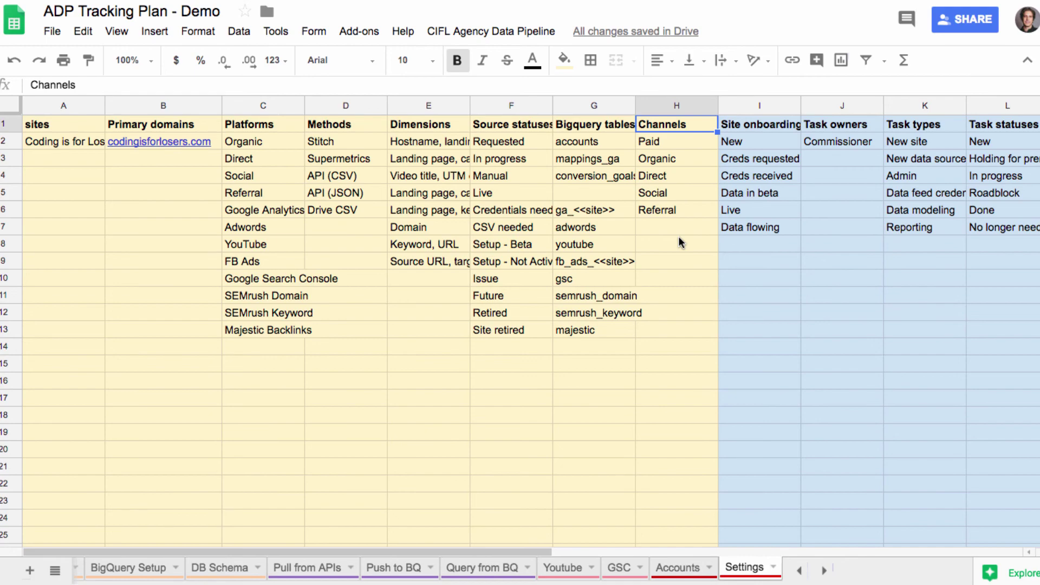